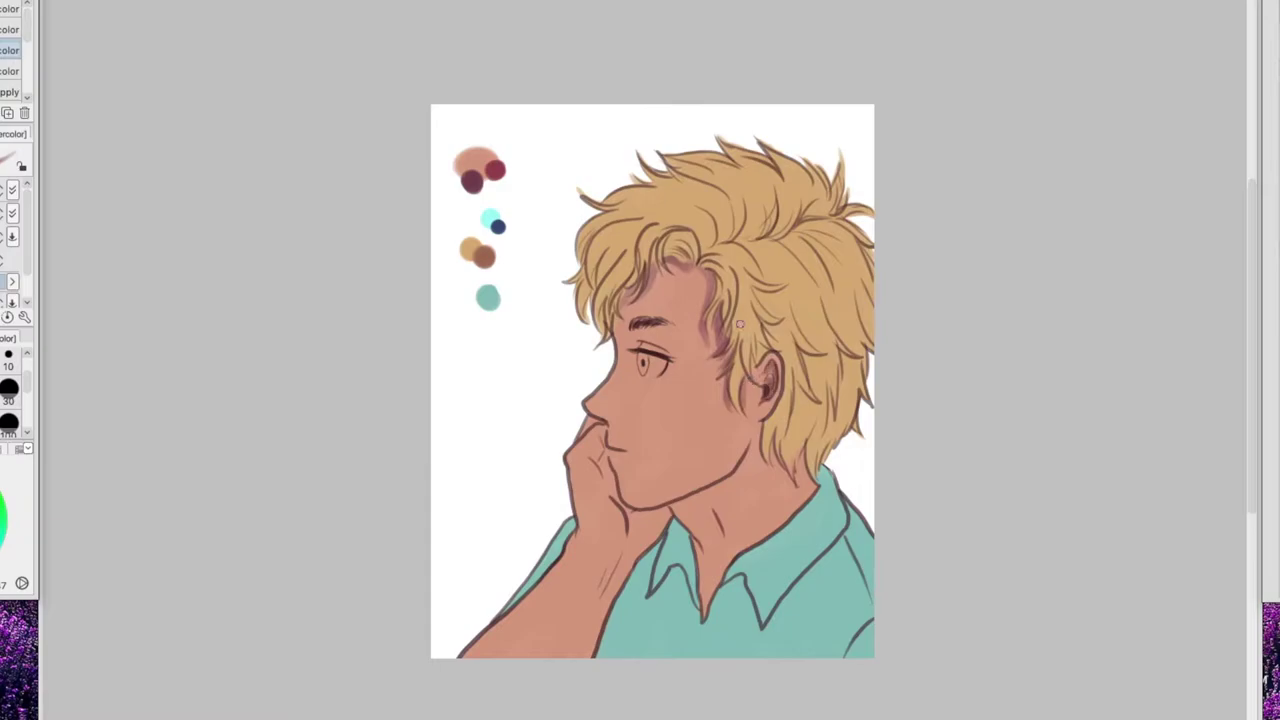
# Paint dark plum shadows under the nose and along the fingers and palm where the hand meets the face
pyautogui.moveTo(591, 412)
pyautogui.mouseDown()
pyautogui.moveTo(606, 420)
pyautogui.moveTo(613, 404)
pyautogui.mouseUp()
pyautogui.moveTo(614, 458); pyautogui.dragTo(619, 490)
pyautogui.moveTo(600, 420)
pyautogui.mouseDown()
pyautogui.moveTo(582, 438)
pyautogui.moveTo(606, 441)
pyautogui.mouseUp()
pyautogui.moveTo(603, 460); pyautogui.dragTo(648, 544)
# Add plum shadows to the skin beside the sideburn, below the ear and under the jawline
pyautogui.moveTo(722, 374); pyautogui.dragTo(722, 402)
pyautogui.moveTo(726, 362); pyautogui.dragTo(714, 382)
pyautogui.moveTo(797, 450); pyautogui.dragTo(813, 496)
pyautogui.moveTo(758, 432)
pyautogui.mouseDown()
pyautogui.moveTo(787, 462)
pyautogui.moveTo(748, 456)
pyautogui.mouseUp()
pyautogui.moveTo(758, 450); pyautogui.dragTo(668, 514)
# Shade the neck at the collar opening and nape, replacing the first long throat stroke with a shorter one
pyautogui.moveTo(713, 494)
pyautogui.mouseDown()
pyautogui.moveTo(725, 540)
pyautogui.moveTo(698, 500)
pyautogui.moveTo(704, 612)
pyautogui.mouseUp()
pyautogui.hotkey('ctrl', 'z')
pyautogui.moveTo(692, 540); pyautogui.dragTo(705, 613)
pyautogui.moveTo(810, 486); pyautogui.dragTo(782, 524)
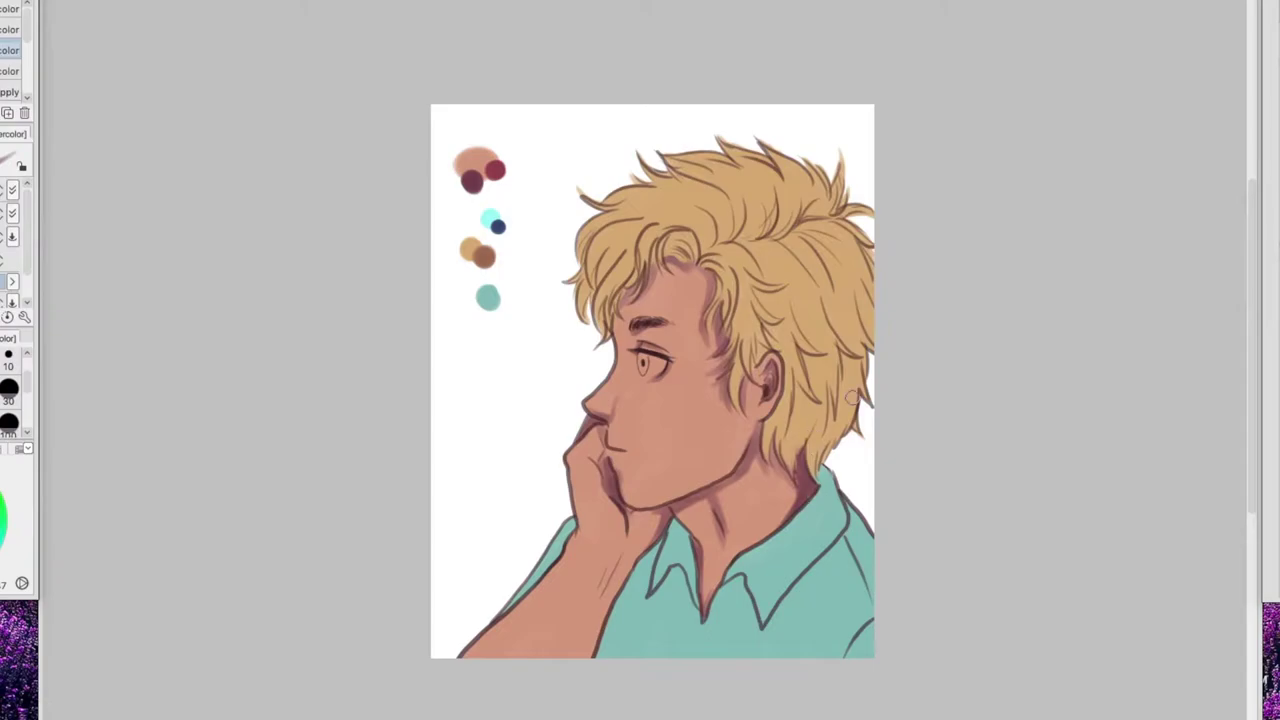
# Brush a broad shadow across the cheek from below the ear down toward the jaw
pyautogui.click(1, 187)
pyautogui.moveTo(754, 402); pyautogui.dragTo(724, 470)
pyautogui.moveTo(738, 420); pyautogui.dragTo(698, 484)
# Mirror the canvas and deepen the shadows along the jaw, the neck and the inner edge of the forearm
pyautogui.press('h')
pyautogui.moveTo(547, 412); pyautogui.dragTo(576, 454)
pyautogui.moveTo(586, 466); pyautogui.dragTo(627, 499)
pyautogui.moveTo(498, 488); pyautogui.dragTo(522, 530)
pyautogui.moveTo(572, 494); pyautogui.dragTo(562, 546)
pyautogui.moveTo(676, 584); pyautogui.dragTo(706, 654)
pyautogui.moveTo(668, 566); pyautogui.dragTo(712, 654)
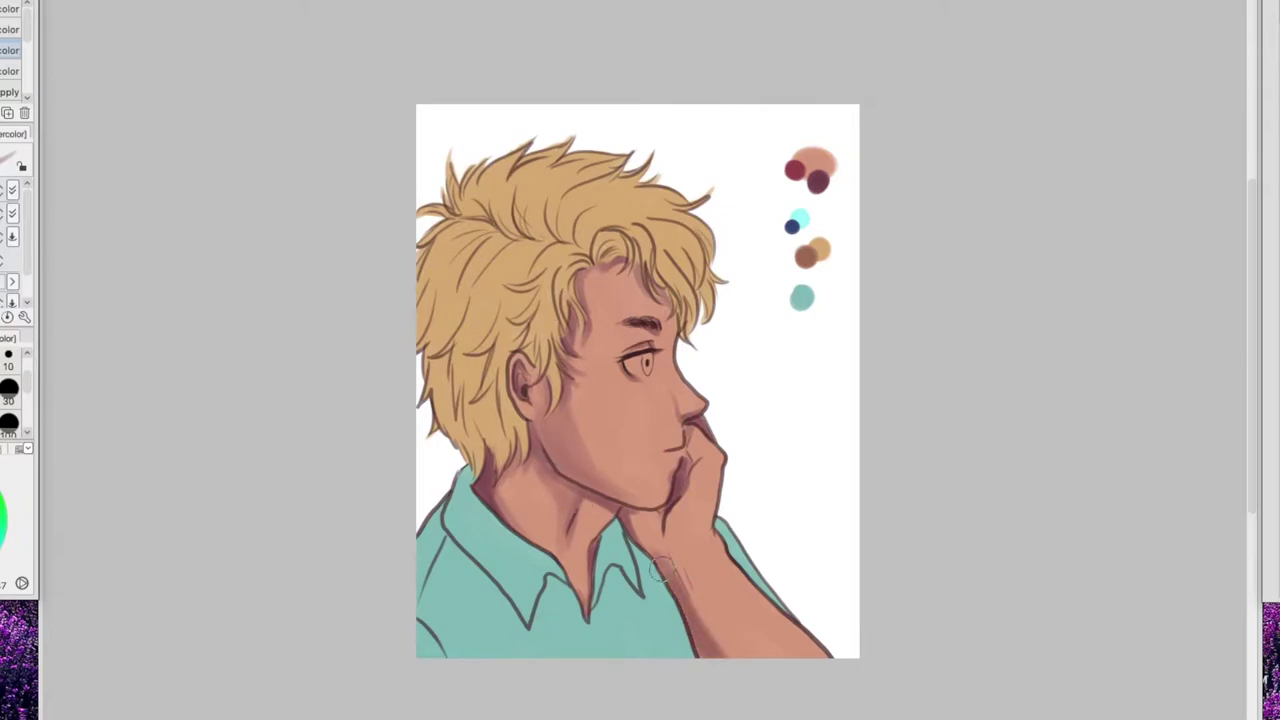
# Restore the canvas orientation and strengthen the cheek shadow in front of the ear
pyautogui.press('h')
pyautogui.moveTo(721, 383); pyautogui.dragTo(693, 420)
pyautogui.moveTo(720, 408)
pyautogui.mouseDown()
pyautogui.moveTo(690, 426)
pyautogui.moveTo(712, 462)
pyautogui.mouseUp()
# Switch the brush size to 30 and shade the forearm along its inner edge and through its middle
pyautogui.click(8, 389)
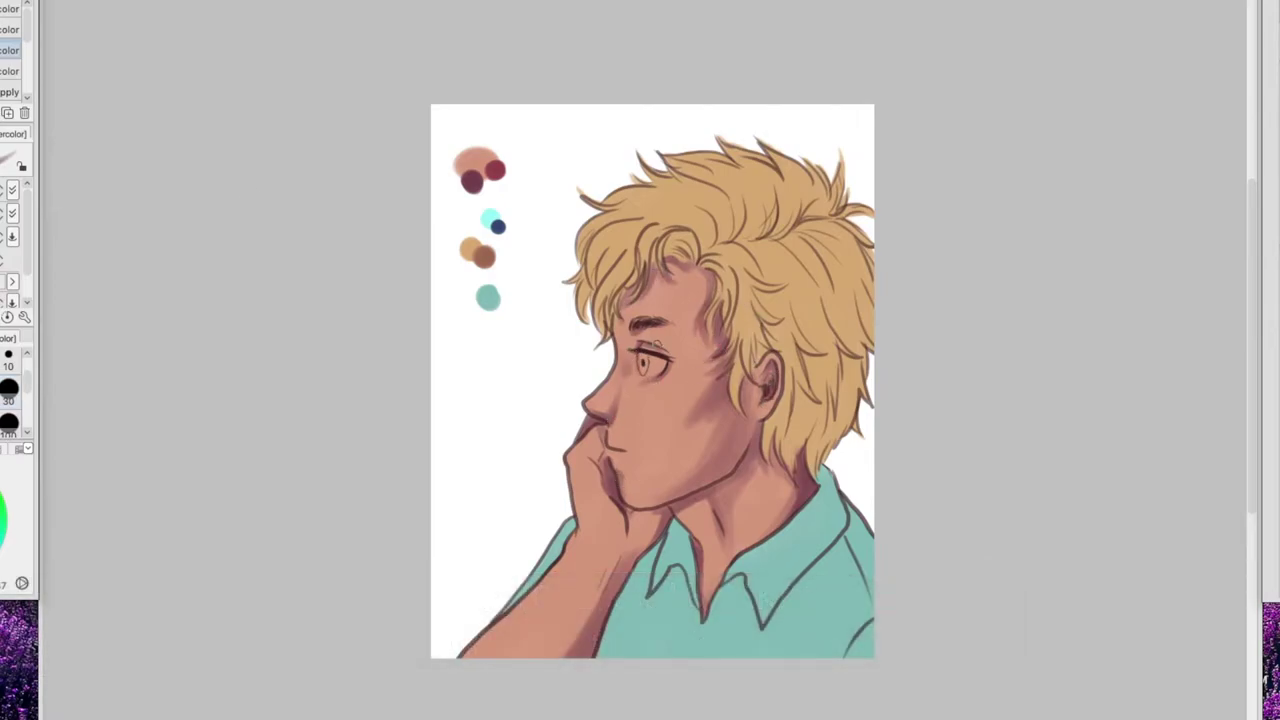
pyautogui.moveTo(621, 559); pyautogui.dragTo(542, 693)
pyautogui.moveTo(655, 532); pyautogui.dragTo(608, 602)
pyautogui.moveTo(564, 560); pyautogui.dragTo(496, 648)
# Refine the neck shadows below the jaw and at the nape with a smaller brush, and touch up the temple
pyautogui.moveTo(746, 460)
pyautogui.mouseDown()
pyautogui.moveTo(761, 438)
pyautogui.moveTo(755, 466)
pyautogui.mouseUp()
pyautogui.press('[')
pyautogui.moveTo(718, 522); pyautogui.dragTo(718, 494)
pyautogui.moveTo(740, 470); pyautogui.dragTo(715, 494)
pyautogui.moveTo(801, 462); pyautogui.dragTo(806, 484)
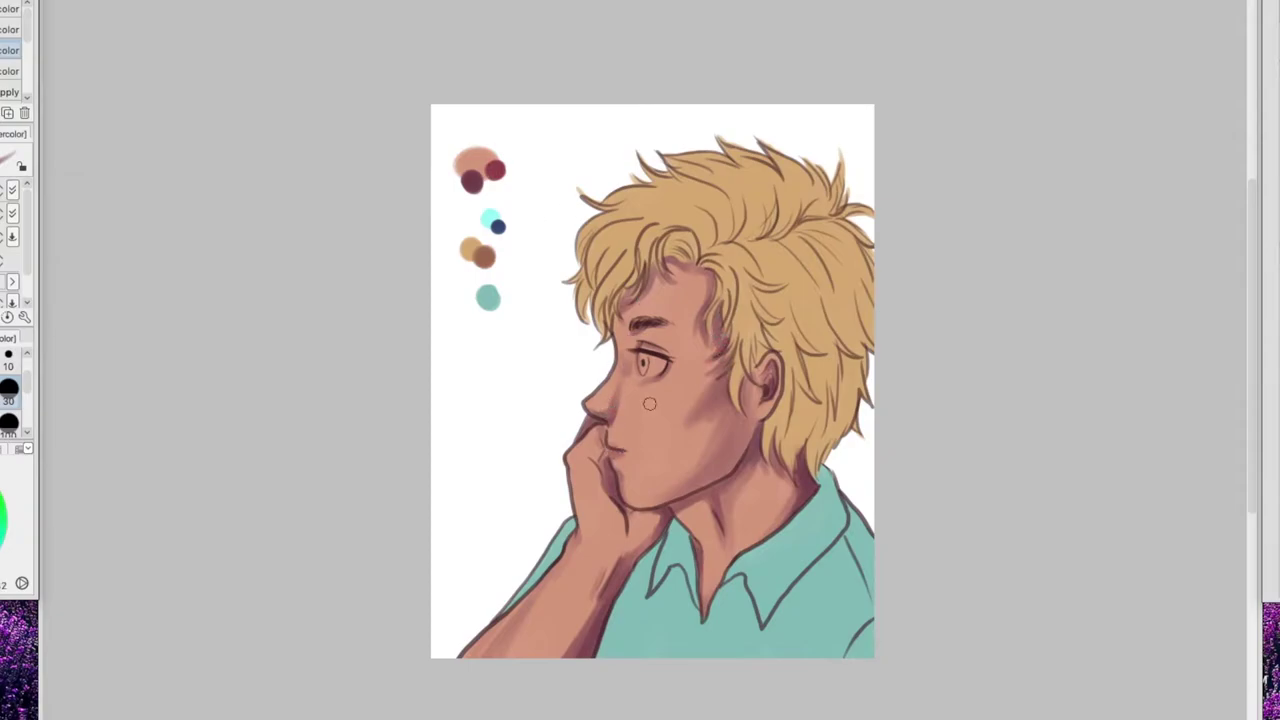
pyautogui.moveTo(696, 304); pyautogui.dragTo(701, 346)
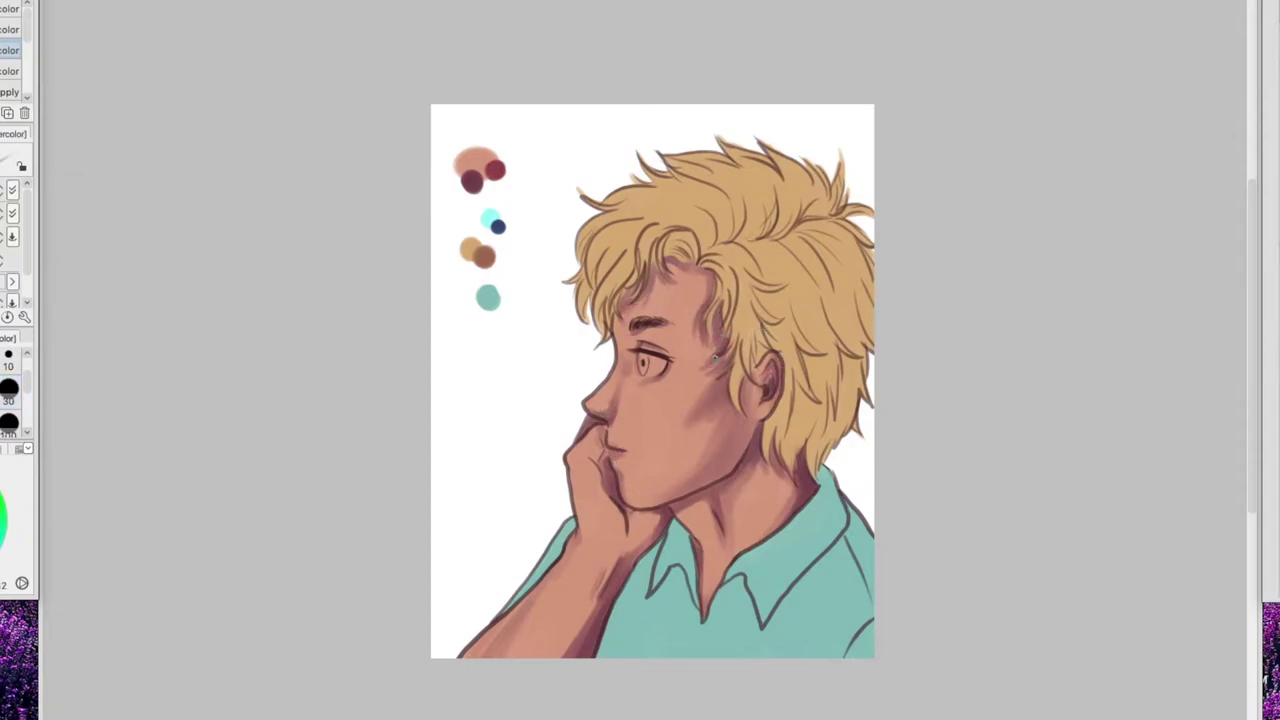
pyautogui.moveTo(703, 508); pyautogui.dragTo(714, 541)
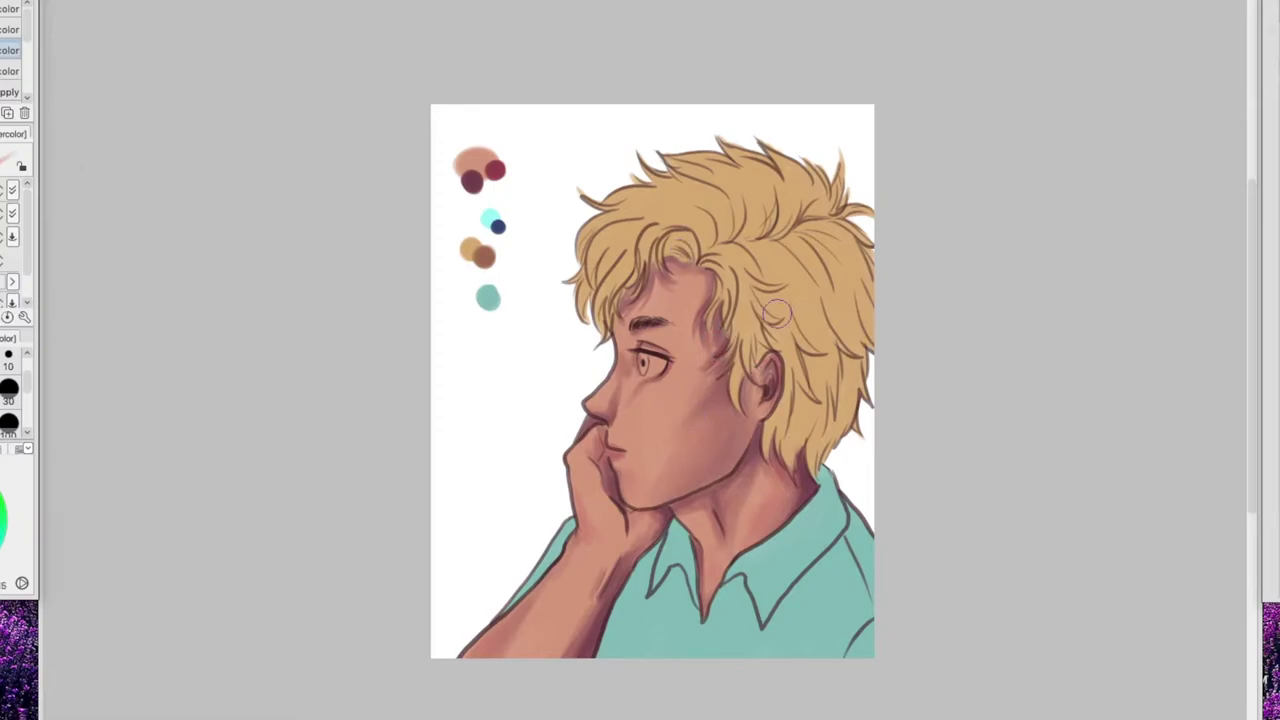
# Sample the dark plum swatch and add fine shading around the eye and brow with a much smaller brush
pyautogui.keyDown('alt'); pyautogui.click(472, 186); pyautogui.keyUp('alt')
pyautogui.press('[')
pyautogui.press('[')
pyautogui.press('[')
pyautogui.moveTo(629, 368); pyautogui.dragTo(628, 371)
pyautogui.hotkey('ctrl', 'z')
pyautogui.moveTo(631, 336); pyautogui.dragTo(639, 329)
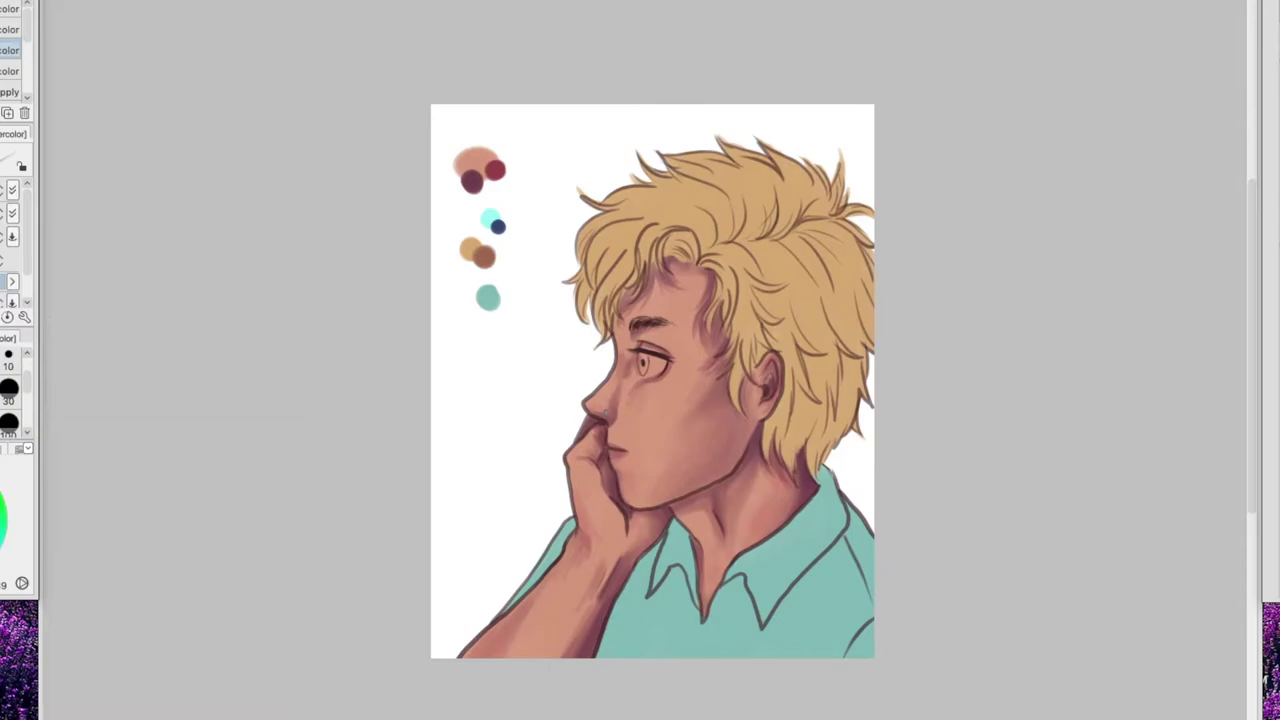
# Try a soft airbrush stroke on the cheek below the eye in the mirrored view, using a palette skin shade
pyautogui.press('h')
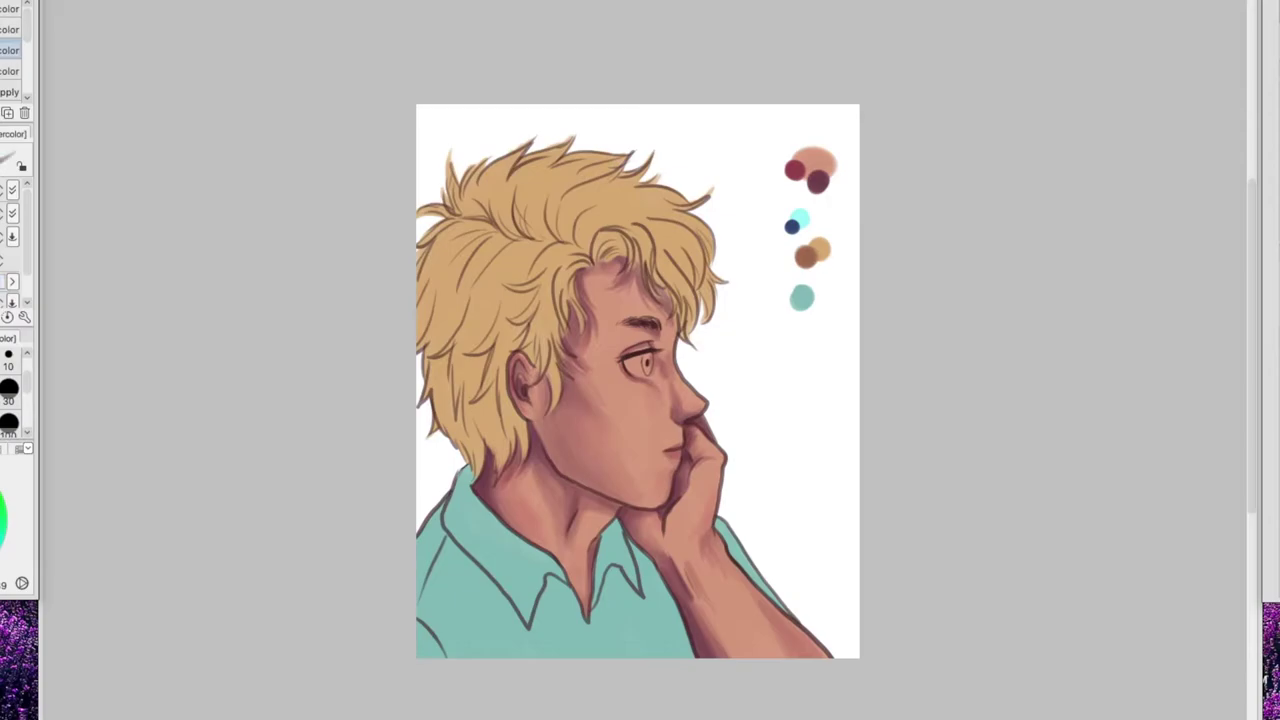
pyautogui.keyDown('alt'); pyautogui.click(791, 168); pyautogui.keyUp('alt')
pyautogui.keyDown('alt'); pyautogui.click(801, 171); pyautogui.keyUp('alt')
pyautogui.keyDown('alt'); pyautogui.click(818, 176); pyautogui.keyUp('alt')
pyautogui.click(2, 500)
pyautogui.click(2, 165)
pyautogui.moveTo(613, 398)
pyautogui.mouseDown()
pyautogui.moveTo(641, 405)
pyautogui.moveTo(648, 389)
pyautogui.mouseUp()
pyautogui.press('super+z')
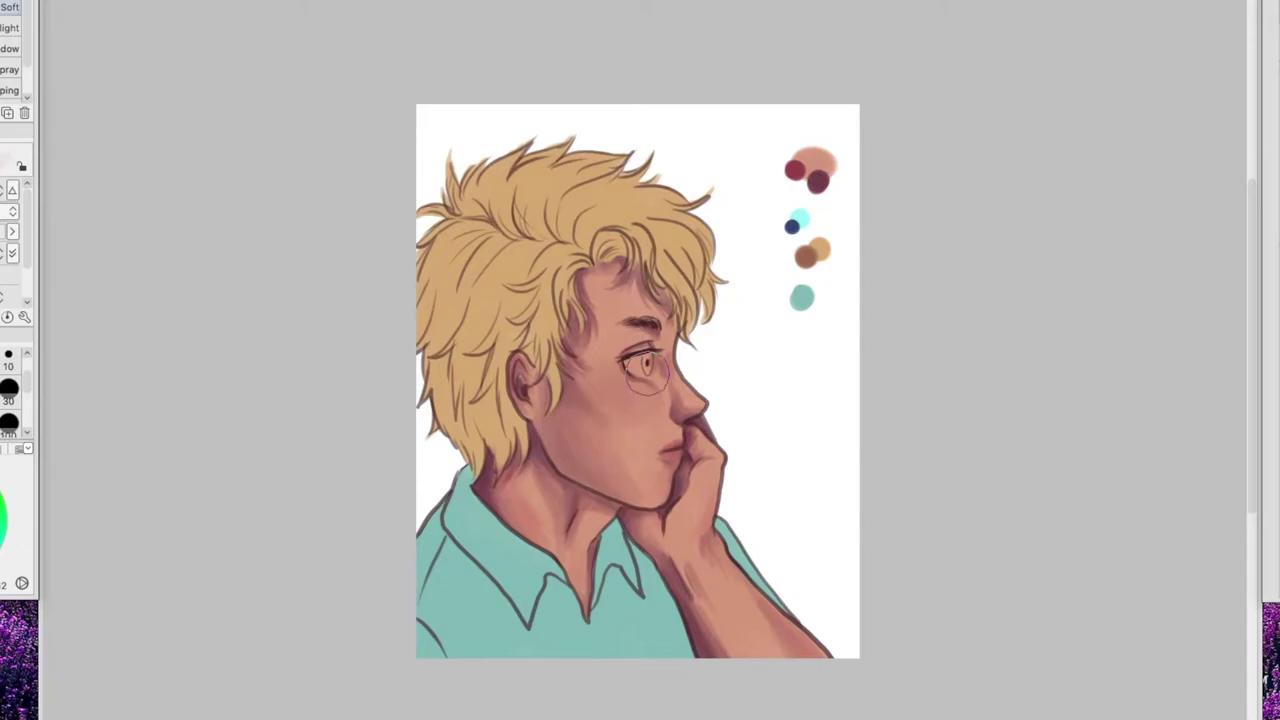
# Soften the forearm shading, return to the watercolor brush and restore the canvas orientation
pyautogui.moveTo(748, 634); pyautogui.dragTo(717, 585)
pyautogui.press('c')
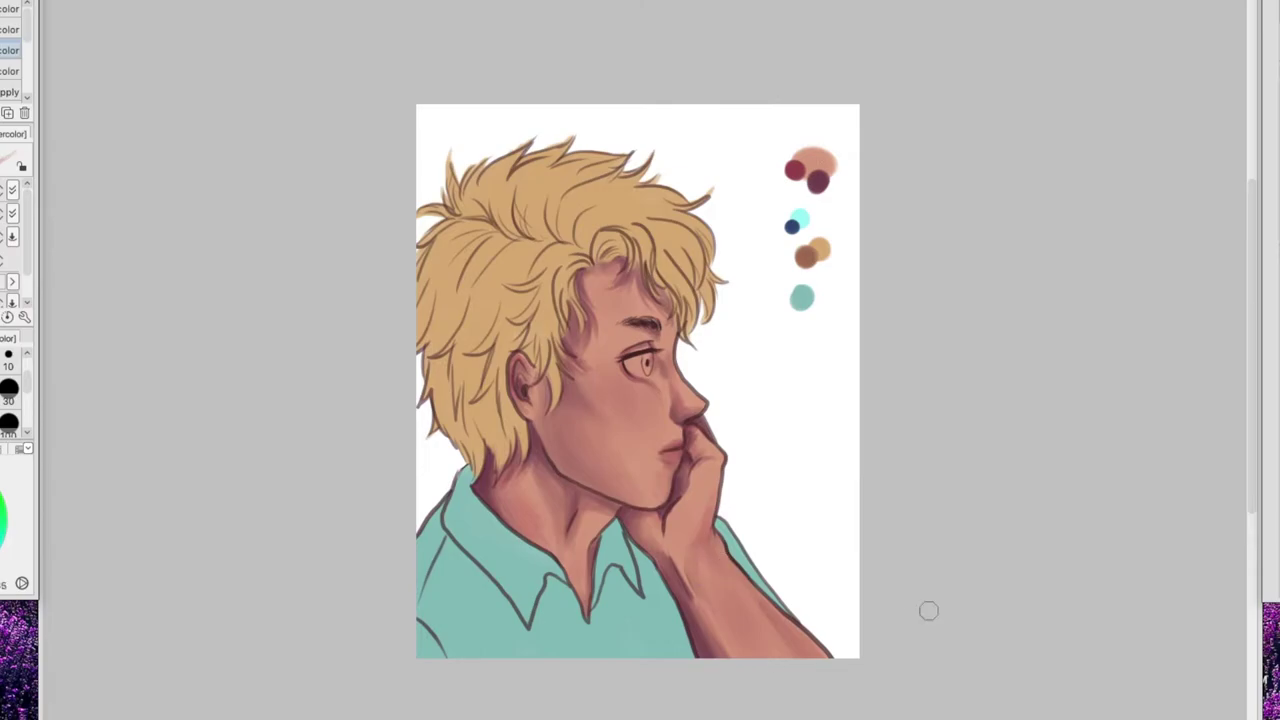
pyautogui.press('e')
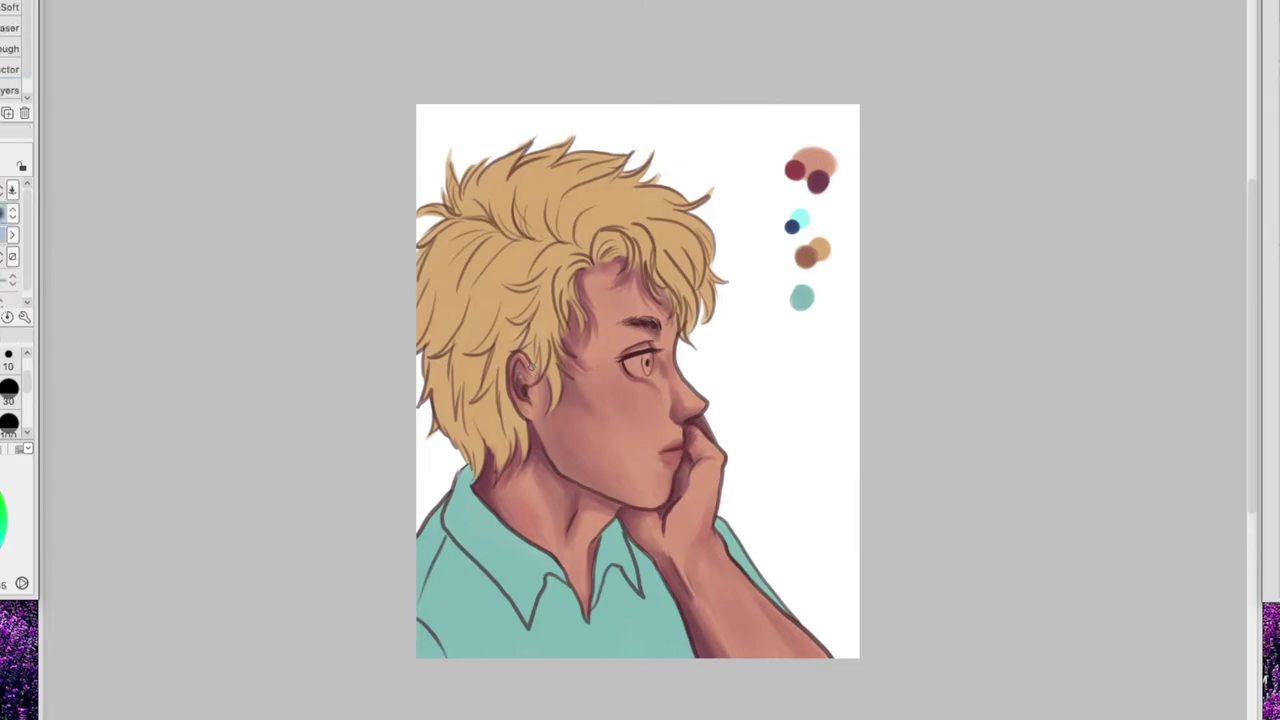
pyautogui.press('b')
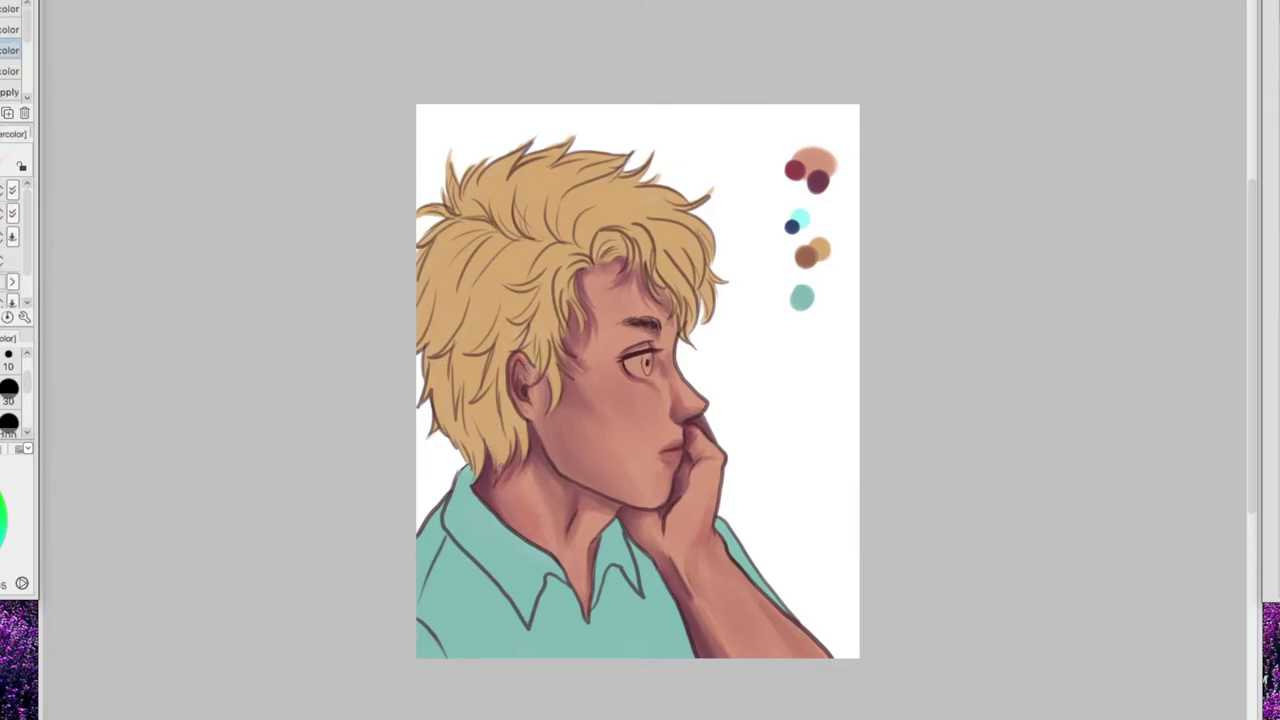
pyautogui.press('h')
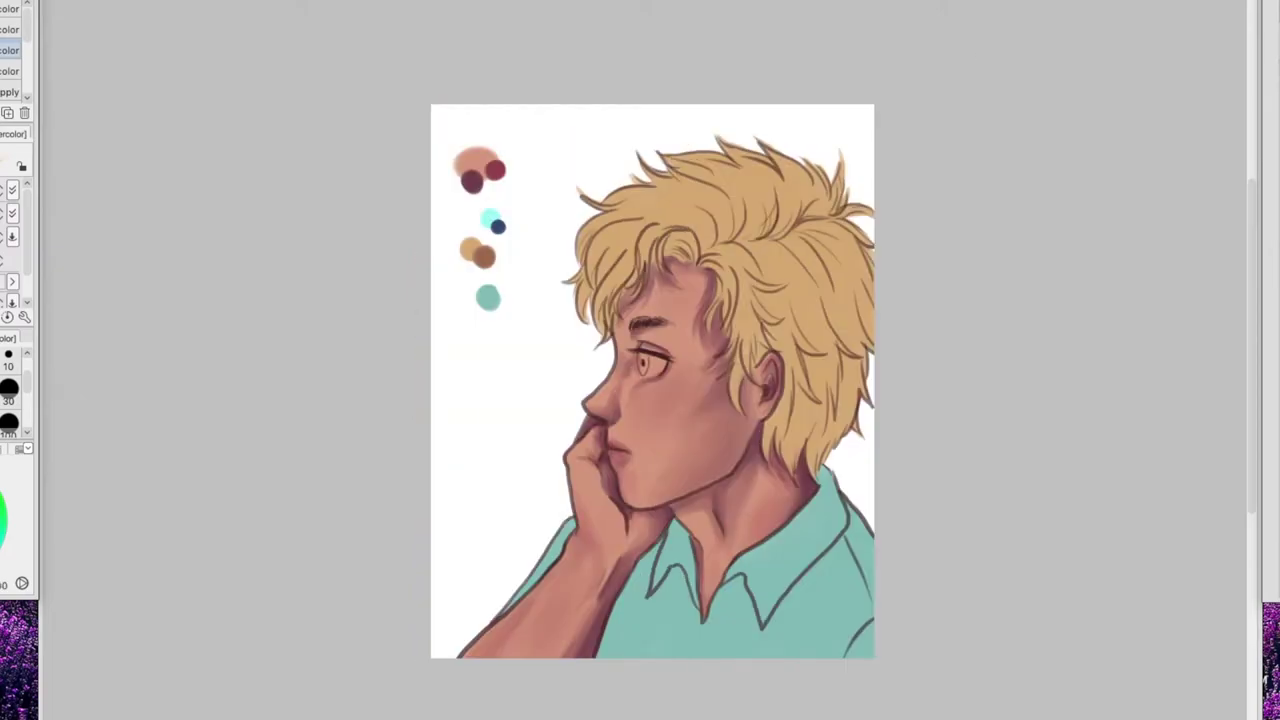
# Paint the white of the eye and add a crimson blush on the cheek below it using the palette colors
pyautogui.moveTo(655, 362)
pyautogui.mouseDown()
pyautogui.moveTo(654, 386)
pyautogui.moveTo(662, 371)
pyautogui.mouseUp()
pyautogui.scroll(3, 654, 366)
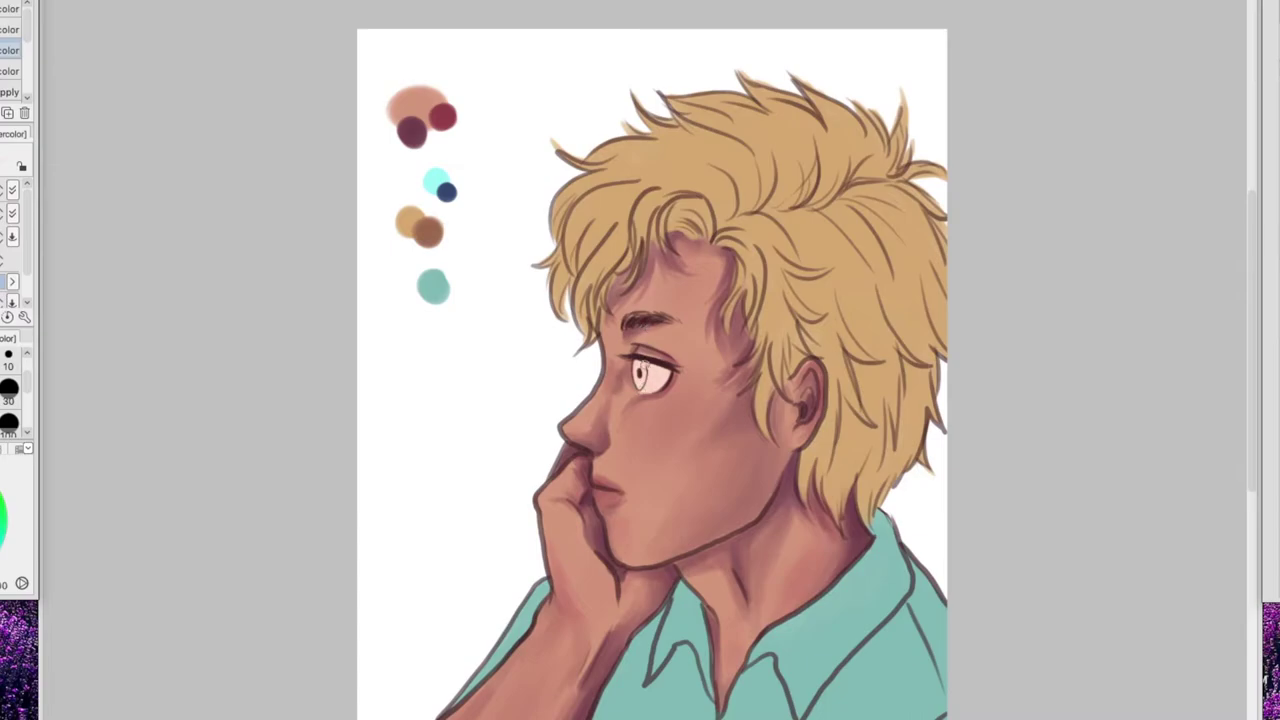
pyautogui.press('b')
pyautogui.keyDown('alt'); pyautogui.click(445, 116); pyautogui.keyUp('alt')
pyautogui.moveTo(660, 406); pyautogui.dragTo(667, 402)
pyautogui.keyDown('alt'); pyautogui.click(410, 105); pyautogui.keyUp('alt')
pyautogui.press('b')
pyautogui.keyDown('alt'); pyautogui.click(423, 131); pyautogui.keyUp('alt')
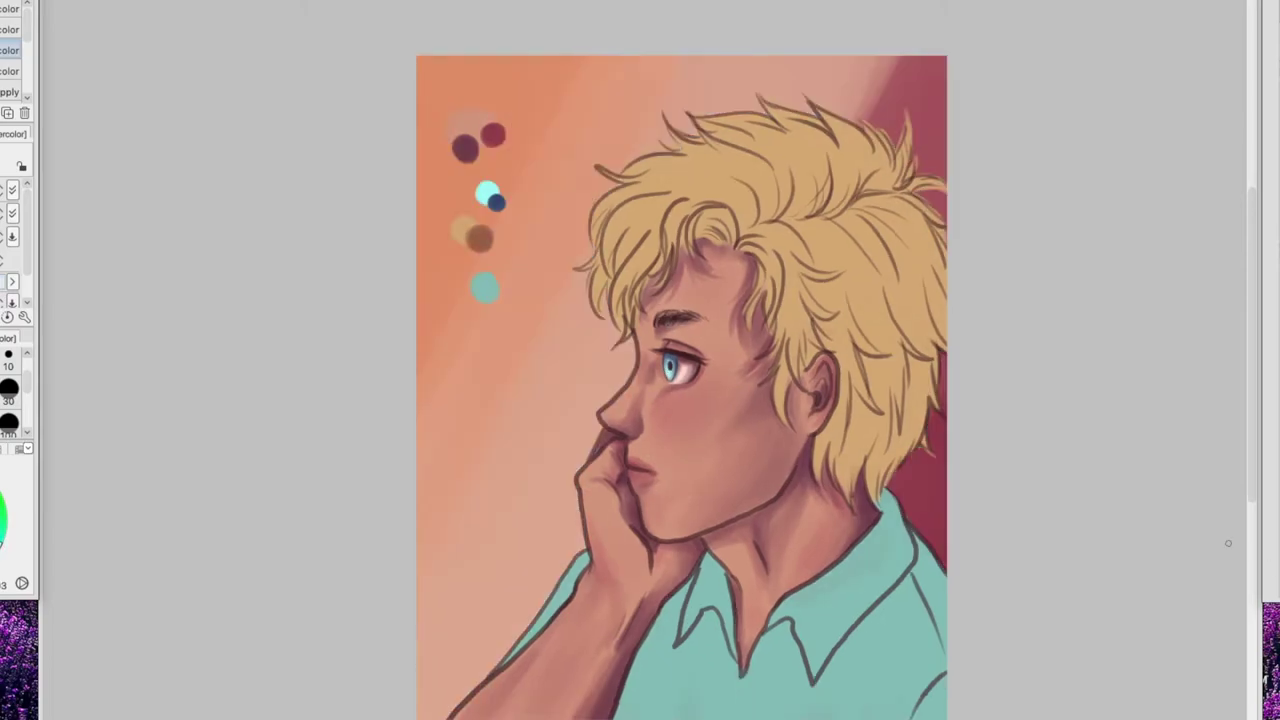
# Sample the brown hair swatch and paint the first shadows on the fringe curls
pyautogui.press('h')
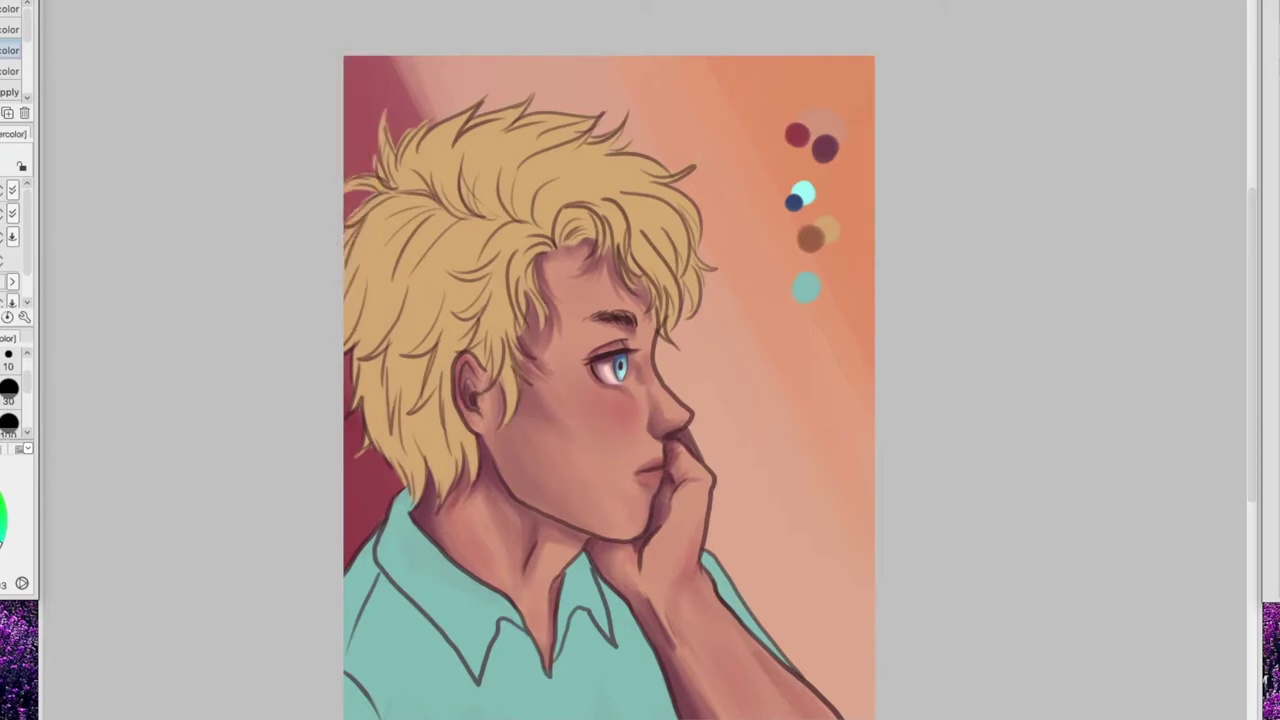
pyautogui.press('h')
pyautogui.keyDown('alt'); pyautogui.click(479, 237); pyautogui.keyUp('alt')
pyautogui.moveTo(708, 208)
pyautogui.mouseDown()
pyautogui.moveTo(735, 240)
pyautogui.moveTo(692, 238)
pyautogui.mouseUp()
pyautogui.moveTo(668, 204)
pyautogui.mouseDown()
pyautogui.moveTo(618, 284)
pyautogui.moveTo(628, 230)
pyautogui.mouseUp()
# Paint brown shadows on the lower hair strands behind the ear and at the back of the neck
pyautogui.moveTo(842, 362); pyautogui.dragTo(822, 472)
pyautogui.moveTo(882, 426); pyautogui.dragTo(874, 489)
pyautogui.moveTo(930, 400); pyautogui.dragTo(890, 478)
pyautogui.moveTo(940, 350); pyautogui.dragTo(926, 400)
# Shade the hair along the crown, the parting and the strands framing the forehead in brown
pyautogui.moveTo(796, 224); pyautogui.dragTo(850, 266)
pyautogui.moveTo(868, 204); pyautogui.dragTo(930, 222)
pyautogui.moveTo(742, 168); pyautogui.dragTo(768, 214)
pyautogui.moveTo(820, 138); pyautogui.dragTo(806, 210)
pyautogui.moveTo(868, 158); pyautogui.dragTo(850, 194)
pyautogui.moveTo(760, 302)
pyautogui.mouseDown()
pyautogui.moveTo(820, 330)
pyautogui.moveTo(880, 420)
pyautogui.moveTo(851, 266)
pyautogui.moveTo(648, 162)
pyautogui.moveTo(631, 318)
pyautogui.mouseUp()
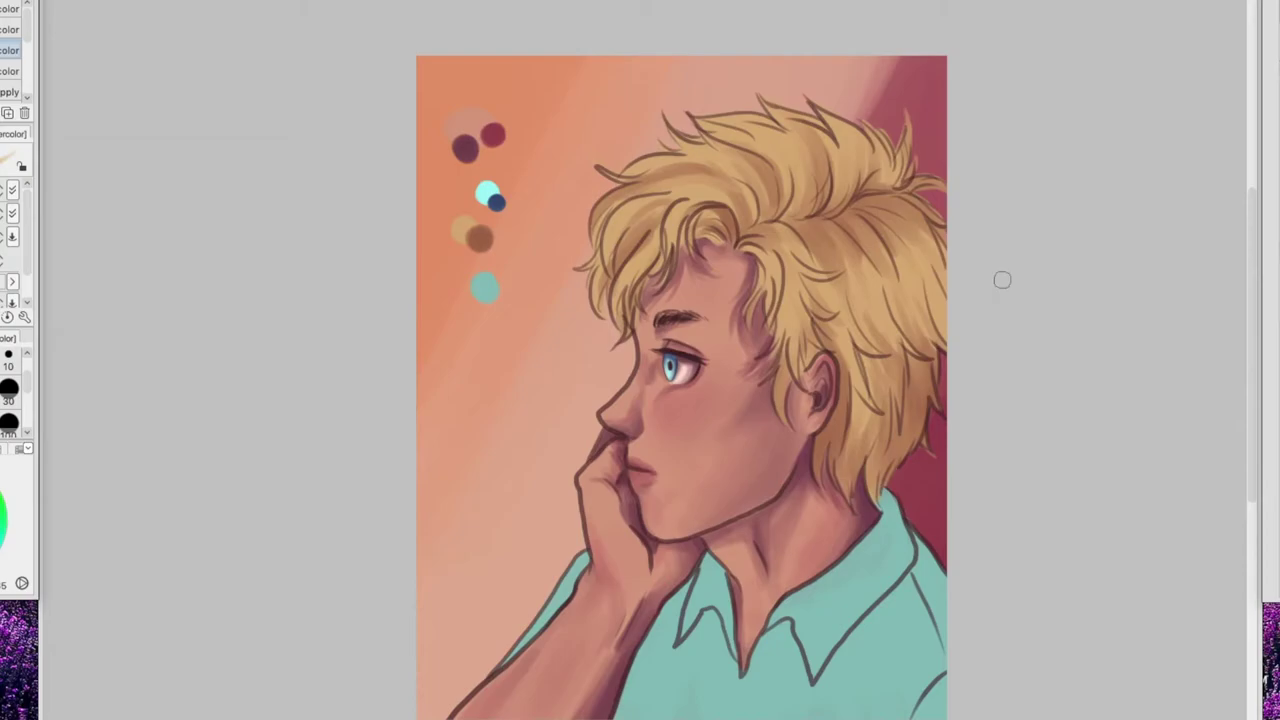
# Sample a darker tone from the hair and deepen the shadows within the fringe curls
pyautogui.keyDown('alt'); pyautogui.click(698, 222); pyautogui.keyUp('alt')
pyautogui.moveTo(717, 214)
pyautogui.mouseDown()
pyautogui.moveTo(731, 238)
pyautogui.moveTo(702, 216)
pyautogui.moveTo(630, 252)
pyautogui.mouseUp()
pyautogui.moveTo(672, 193); pyautogui.dragTo(620, 266)
pyautogui.moveTo(755, 194); pyautogui.dragTo(739, 236)
# Darken the roots around the parting and the spiky strands at the back of the crown
pyautogui.moveTo(770, 224); pyautogui.dragTo(884, 180)
pyautogui.moveTo(866, 138); pyautogui.dragTo(854, 188)
pyautogui.moveTo(890, 150); pyautogui.dragTo(878, 194)
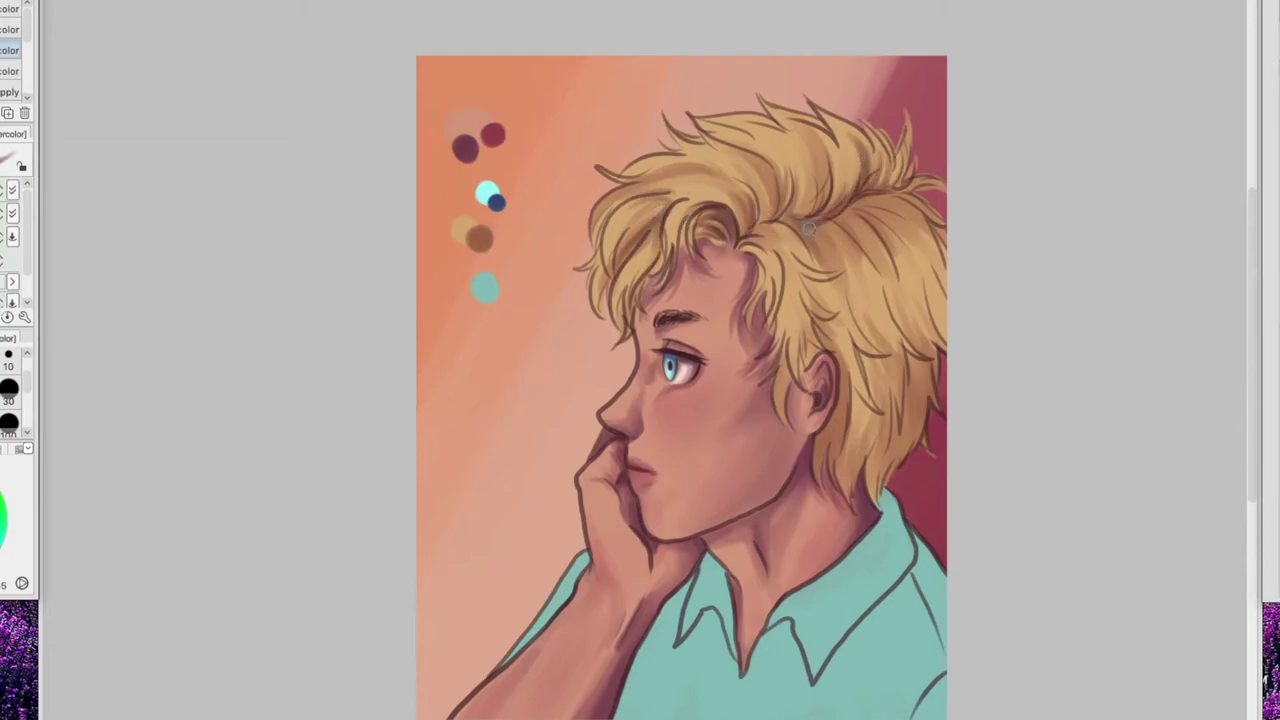
pyautogui.moveTo(818, 230); pyautogui.dragTo(872, 268)
pyautogui.moveTo(858, 212); pyautogui.dragTo(930, 196)
# Layer darker shadows between the hair strands behind the ear and down to the nape
pyautogui.moveTo(816, 340); pyautogui.dragTo(806, 362)
pyautogui.moveTo(817, 436); pyautogui.dragTo(822, 480)
pyautogui.moveTo(844, 368); pyautogui.dragTo(830, 486)
pyautogui.moveTo(862, 420); pyautogui.dragTo(850, 488)
pyautogui.moveTo(898, 314); pyautogui.dragTo(918, 384)
pyautogui.moveTo(914, 282)
pyautogui.mouseDown()
pyautogui.moveTo(936, 354)
pyautogui.moveTo(875, 365)
pyautogui.moveTo(900, 465)
pyautogui.mouseUp()
pyautogui.moveTo(915, 355); pyautogui.dragTo(920, 435)
# Add strand shading from the crown to the fringe and across the side of the head above the ear
pyautogui.moveTo(810, 145)
pyautogui.mouseDown()
pyautogui.moveTo(735, 205)
pyautogui.moveTo(600, 262)
pyautogui.mouseUp()
pyautogui.moveTo(834, 282); pyautogui.dragTo(790, 358)
pyautogui.moveTo(880, 262); pyautogui.dragTo(850, 330)
pyautogui.moveTo(905, 228); pyautogui.dragTo(935, 340)
pyautogui.moveTo(862, 248)
pyautogui.mouseDown()
pyautogui.moveTo(852, 286)
pyautogui.moveTo(886, 312)
pyautogui.mouseUp()
pyautogui.moveTo(875, 243); pyautogui.dragTo(900, 274)
pyautogui.moveTo(857, 382); pyautogui.dragTo(857, 432)
# Paint short shadow strokes on the upper fringe just above the front curl
pyautogui.moveTo(738, 178); pyautogui.dragTo(706, 198)
pyautogui.moveTo(750, 156); pyautogui.dragTo(714, 181)
pyautogui.moveTo(744, 190); pyautogui.dragTo(716, 214)
# Mirror the canvas and darken the hair tips at the back of the head and the nape
pyautogui.press('h')
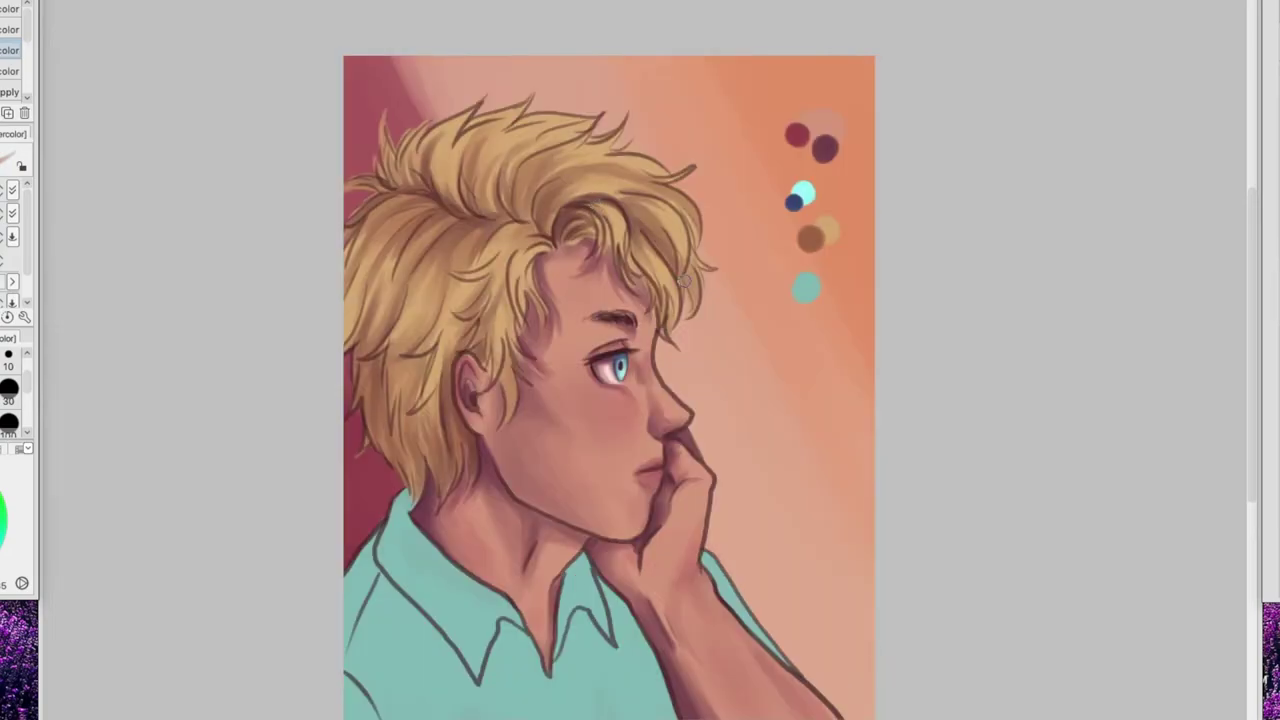
pyautogui.moveTo(386, 340); pyautogui.dragTo(376, 369)
pyautogui.moveTo(360, 364); pyautogui.dragTo(374, 400)
pyautogui.moveTo(368, 435); pyautogui.dragTo(358, 456)
pyautogui.moveTo(438, 452); pyautogui.dragTo(424, 485)
pyautogui.moveTo(446, 436); pyautogui.dragTo(440, 471)
# Deepen the crown, top and side strands, and sample the light blonde swatch
pyautogui.moveTo(508, 148); pyautogui.dragTo(492, 210)
pyautogui.moveTo(452, 154); pyautogui.dragTo(437, 210)
pyautogui.moveTo(395, 261); pyautogui.dragTo(376, 289)
pyautogui.moveTo(600, 148)
pyautogui.mouseDown()
pyautogui.moveTo(565, 165)
pyautogui.moveTo(517, 143)
pyautogui.mouseUp()
pyautogui.moveTo(445, 366); pyautogui.dragTo(425, 408)
pyautogui.keyDown('alt'); pyautogui.click(823, 216); pyautogui.keyUp('alt')
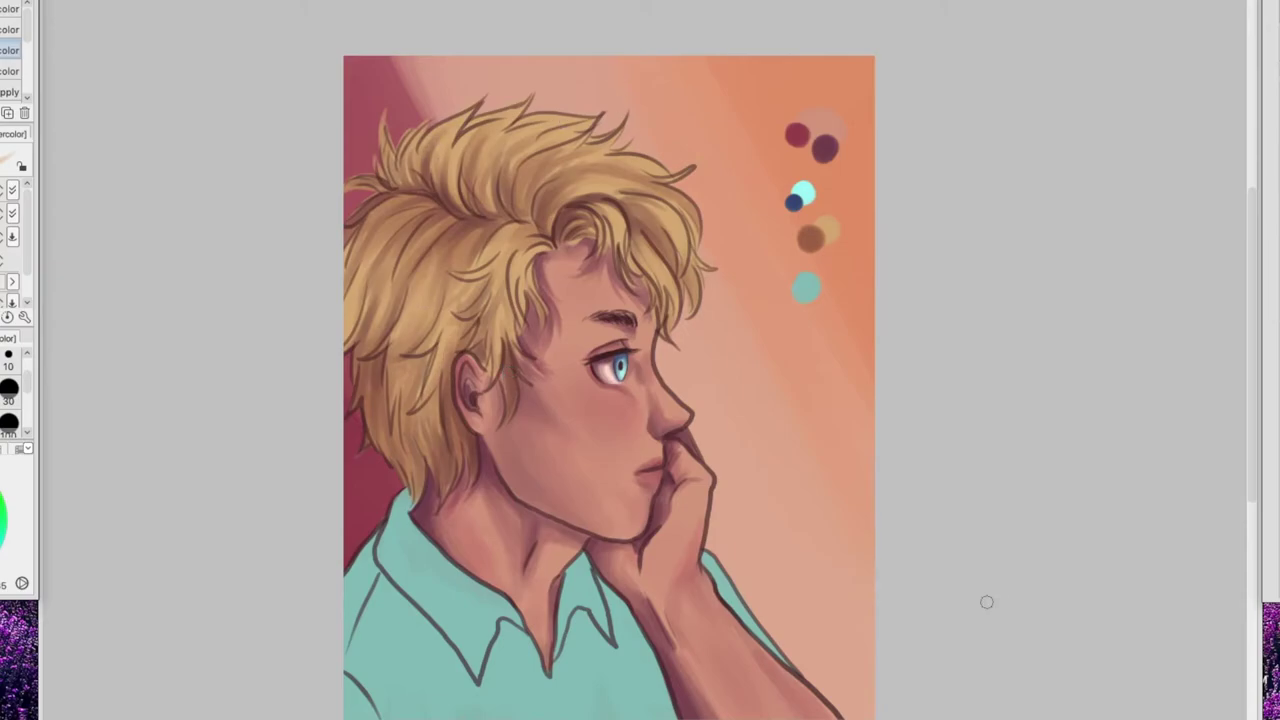
# Unmirror the canvas and paint the deepest hair shadows under the fringe, beside the ear and at the nape, using sampled plum
pyautogui.press('h')
pyautogui.keyDown('alt'); pyautogui.click(474, 149); pyautogui.keyUp('alt')
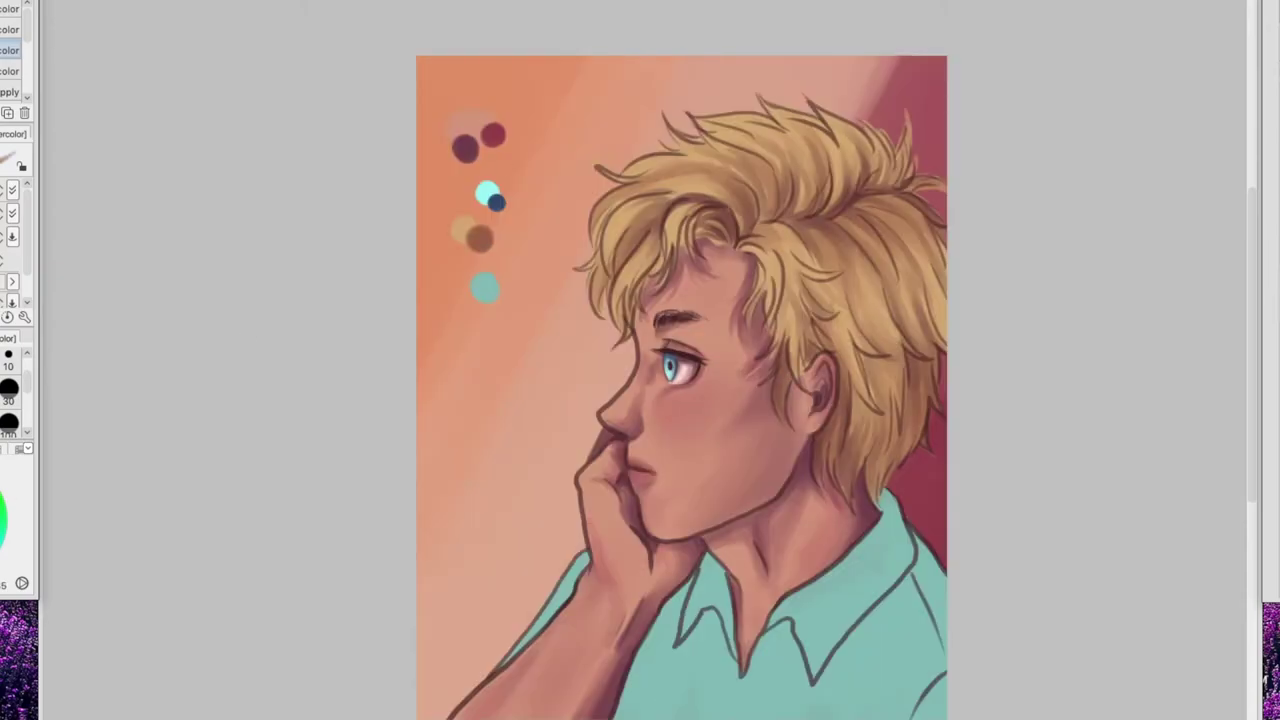
pyautogui.moveTo(736, 252)
pyautogui.mouseDown()
pyautogui.moveTo(696, 240)
pyautogui.moveTo(674, 274)
pyautogui.mouseUp()
pyautogui.keyDown('alt'); pyautogui.click(758, 260); pyautogui.keyUp('alt')
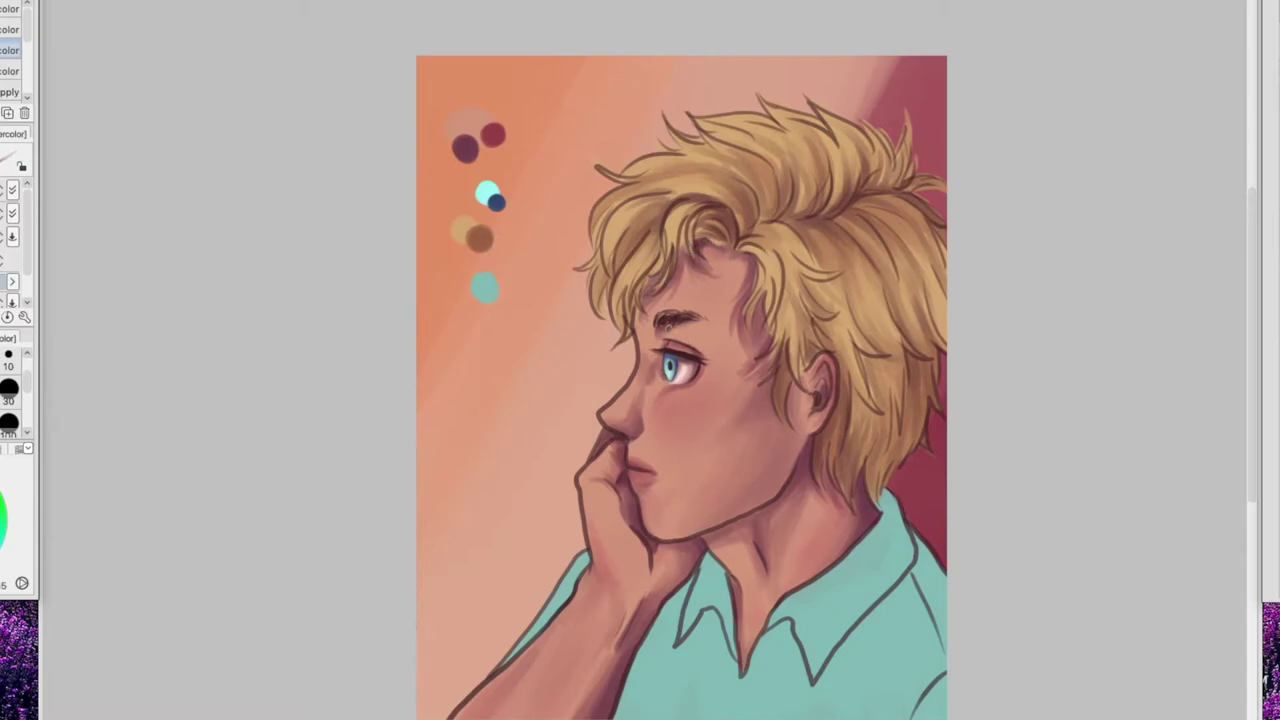
pyautogui.moveTo(776, 354); pyautogui.dragTo(770, 420)
pyautogui.moveTo(744, 278); pyautogui.dragTo(759, 332)
pyautogui.moveTo(808, 466); pyautogui.dragTo(832, 498)
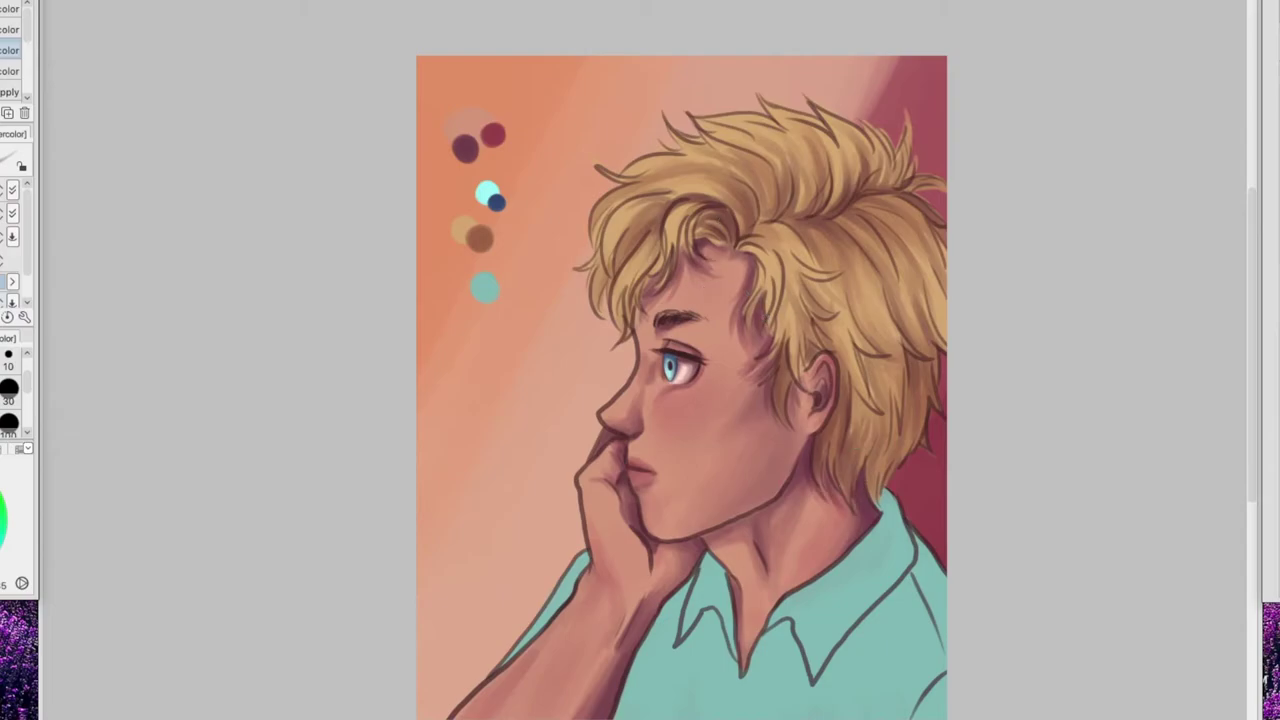
# Mirror the canvas and deepen the shadows under the front curl, along the fringe and beside the ear
pyautogui.press('h')
pyautogui.moveTo(553, 237)
pyautogui.mouseDown()
pyautogui.moveTo(519, 271)
pyautogui.moveTo(588, 232)
pyautogui.mouseUp()
pyautogui.moveTo(607, 222); pyautogui.dragTo(654, 296)
pyautogui.moveTo(643, 281); pyautogui.dragTo(665, 326)
pyautogui.moveTo(511, 364); pyautogui.dragTo(507, 402)
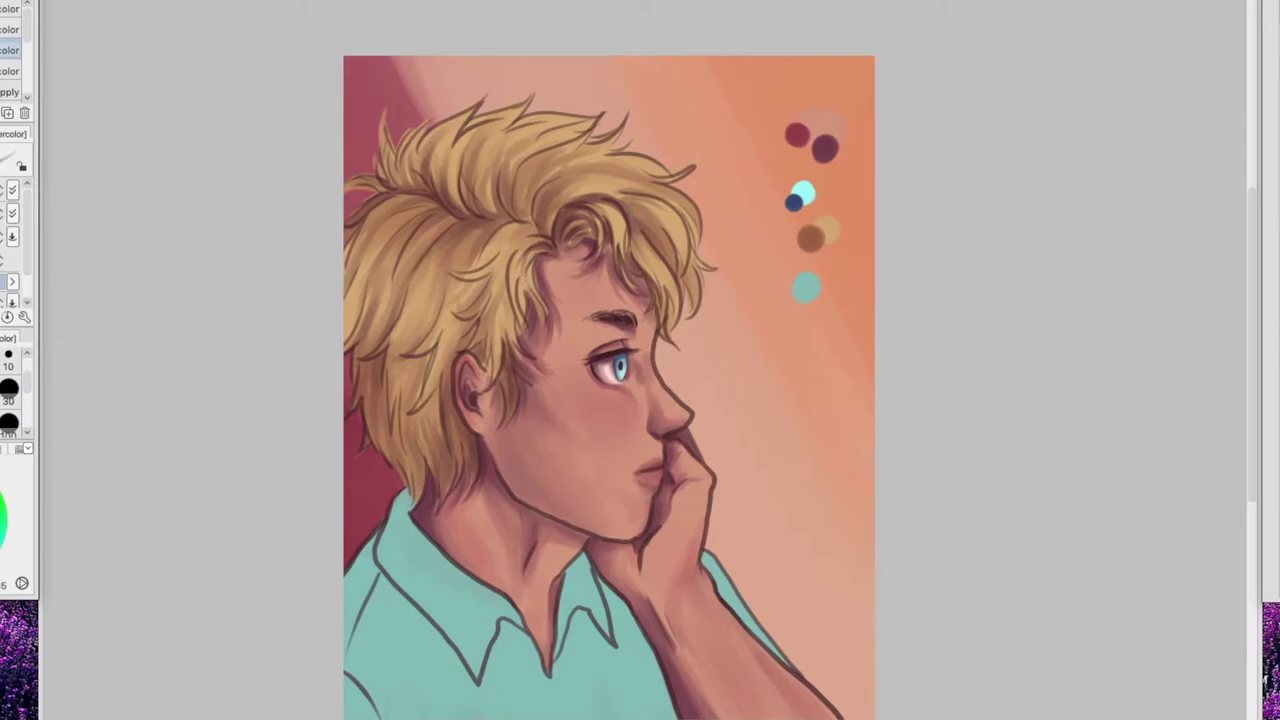
# Hide the colored background, unmirror the canvas and paint dark teal shadows along the shirt's arm edge, shoulder seam and collar underside
pyautogui.click(1277, 528)
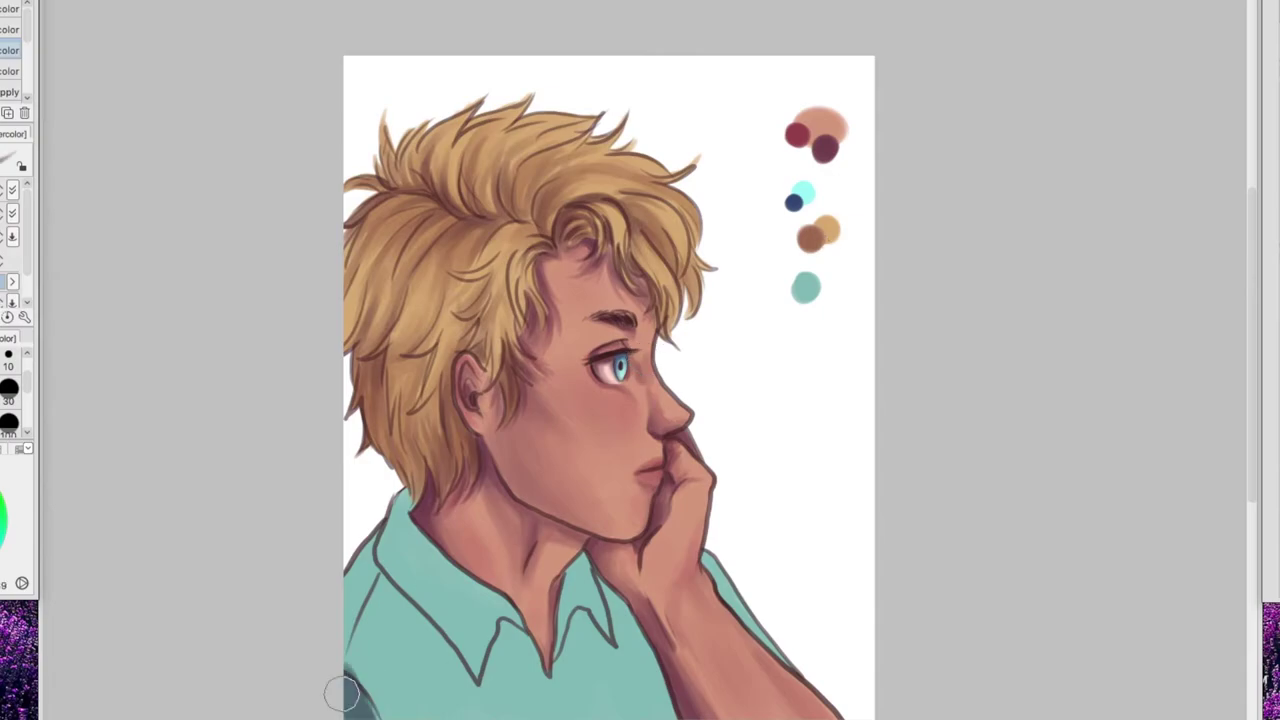
pyautogui.press('h')
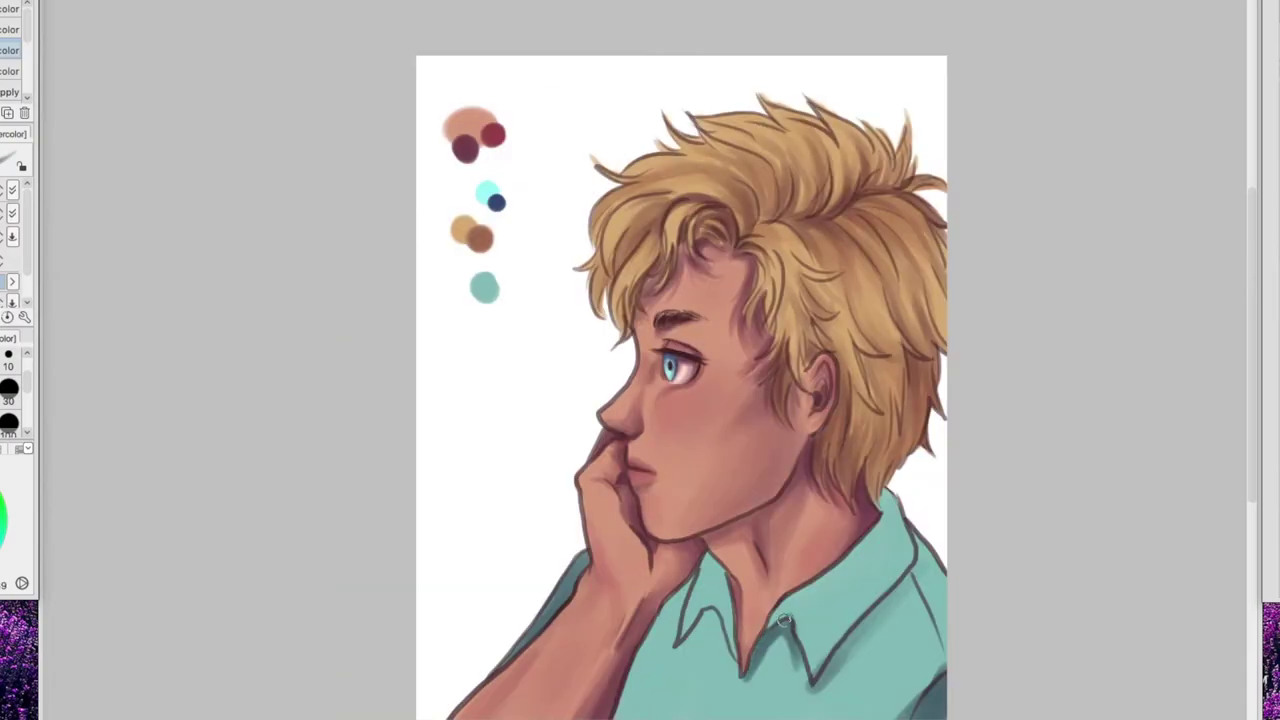
pyautogui.moveTo(690, 581)
pyautogui.mouseDown()
pyautogui.moveTo(656, 612)
pyautogui.moveTo(635, 668)
pyautogui.mouseUp()
pyautogui.moveTo(914, 572); pyautogui.dragTo(945, 632)
pyautogui.moveTo(916, 574); pyautogui.dragTo(834, 650)
# Shade the shirt collar along the neck edge and beside the neck opening in dark teal
pyautogui.moveTo(774, 620); pyautogui.dragTo(801, 592)
pyautogui.moveTo(860, 537); pyautogui.dragTo(794, 606)
pyautogui.moveTo(872, 529); pyautogui.dragTo(816, 588)
pyautogui.moveTo(714, 571); pyautogui.dragTo(731, 642)
# Shade the shirt front beside the forearm, blending the shadow with a teal sampled from the collar
pyautogui.moveTo(640, 651); pyautogui.dragTo(620, 714)
pyautogui.moveTo(672, 624); pyautogui.dragTo(665, 704)
pyautogui.keyDown('alt'); pyautogui.click(699, 584); pyautogui.keyUp('alt')
pyautogui.moveTo(676, 614); pyautogui.dragTo(636, 706)
pyautogui.moveTo(682, 616); pyautogui.dragTo(660, 706)
# Add teal shading to the collar edges and paint fold shadows down the shirt front below the collar points
pyautogui.moveTo(704, 598); pyautogui.dragTo(706, 564)
pyautogui.moveTo(894, 510); pyautogui.dragTo(886, 532)
pyautogui.moveTo(856, 650); pyautogui.dragTo(820, 708)
pyautogui.moveTo(714, 634); pyautogui.dragTo(736, 680)
pyautogui.moveTo(776, 642); pyautogui.dragTo(744, 692)
pyautogui.moveTo(660, 660); pyautogui.dragTo(648, 714)
pyautogui.moveTo(707, 637); pyautogui.dragTo(786, 712)
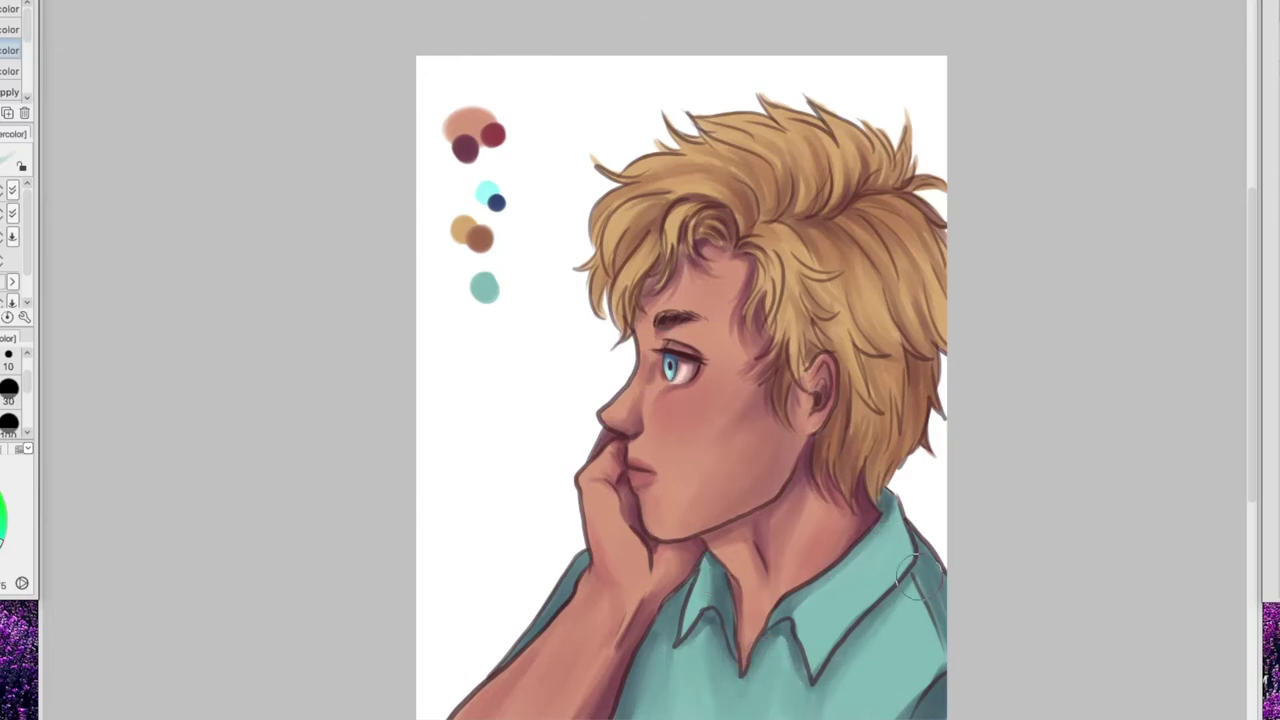
# Paint a fold shadow on the shirt's chest and shade the shoulder seam and back of the collar
pyautogui.moveTo(920, 614); pyautogui.dragTo(906, 694)
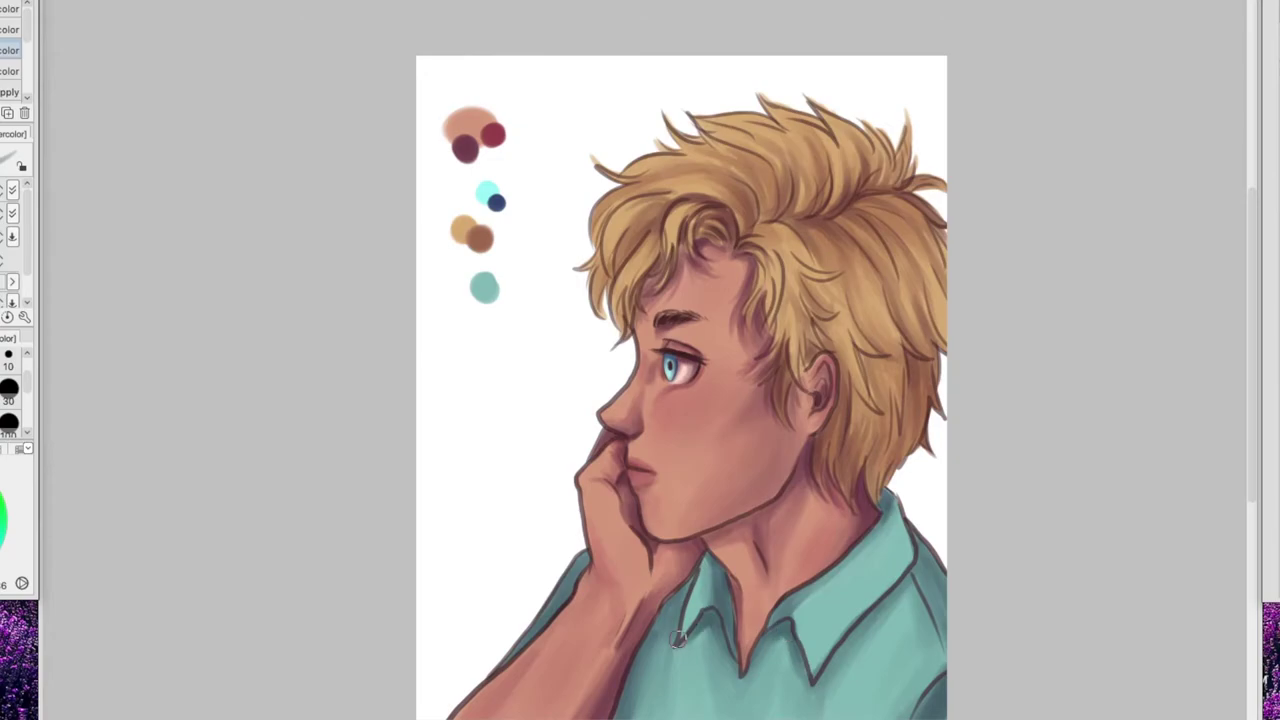
pyautogui.moveTo(922, 564); pyautogui.dragTo(944, 626)
pyautogui.moveTo(898, 504)
pyautogui.mouseDown()
pyautogui.moveTo(908, 543)
pyautogui.moveTo(876, 600)
pyautogui.mouseUp()
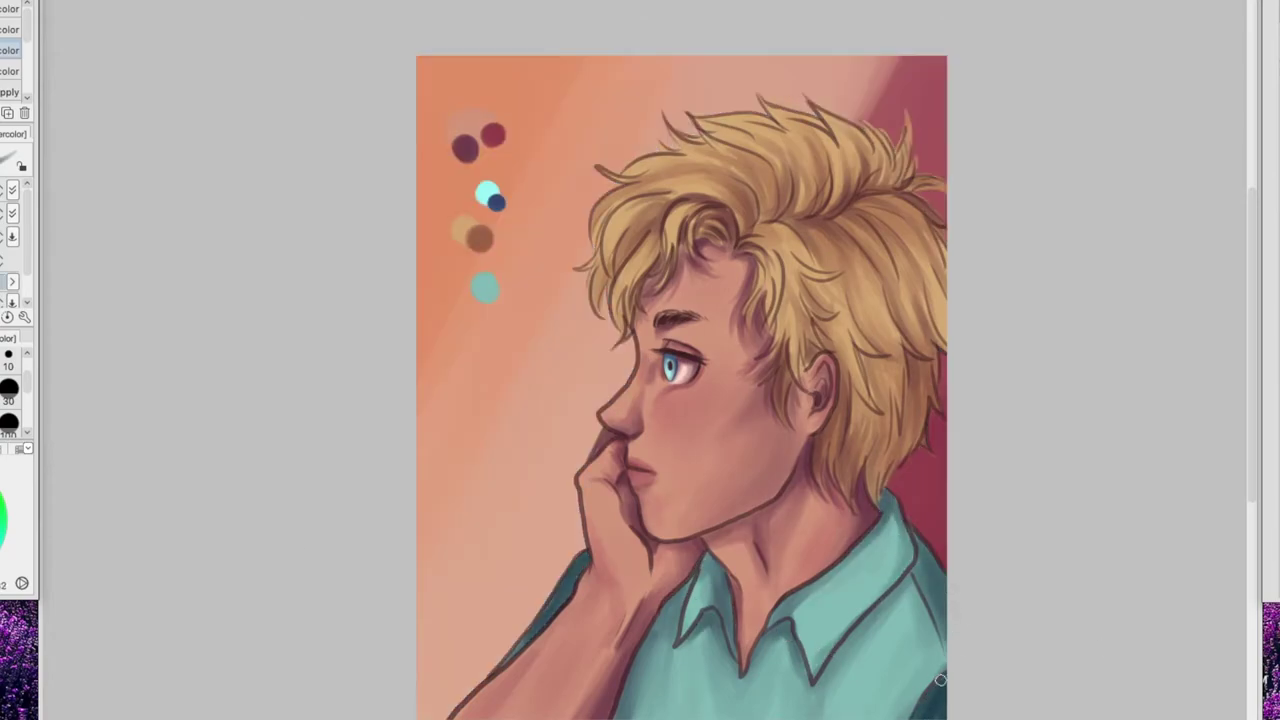
# Deepen the teal shadows on the shoulder, the back collar and beneath both collar points
pyautogui.moveTo(922, 546); pyautogui.dragTo(945, 602)
pyautogui.moveTo(886, 494)
pyautogui.mouseDown()
pyautogui.moveTo(906, 544)
pyautogui.moveTo(887, 588)
pyautogui.mouseUp()
pyautogui.moveTo(784, 627)
pyautogui.mouseDown()
pyautogui.moveTo(752, 670)
pyautogui.moveTo(806, 676)
pyautogui.mouseUp()
pyautogui.moveTo(716, 614); pyautogui.dragTo(742, 676)
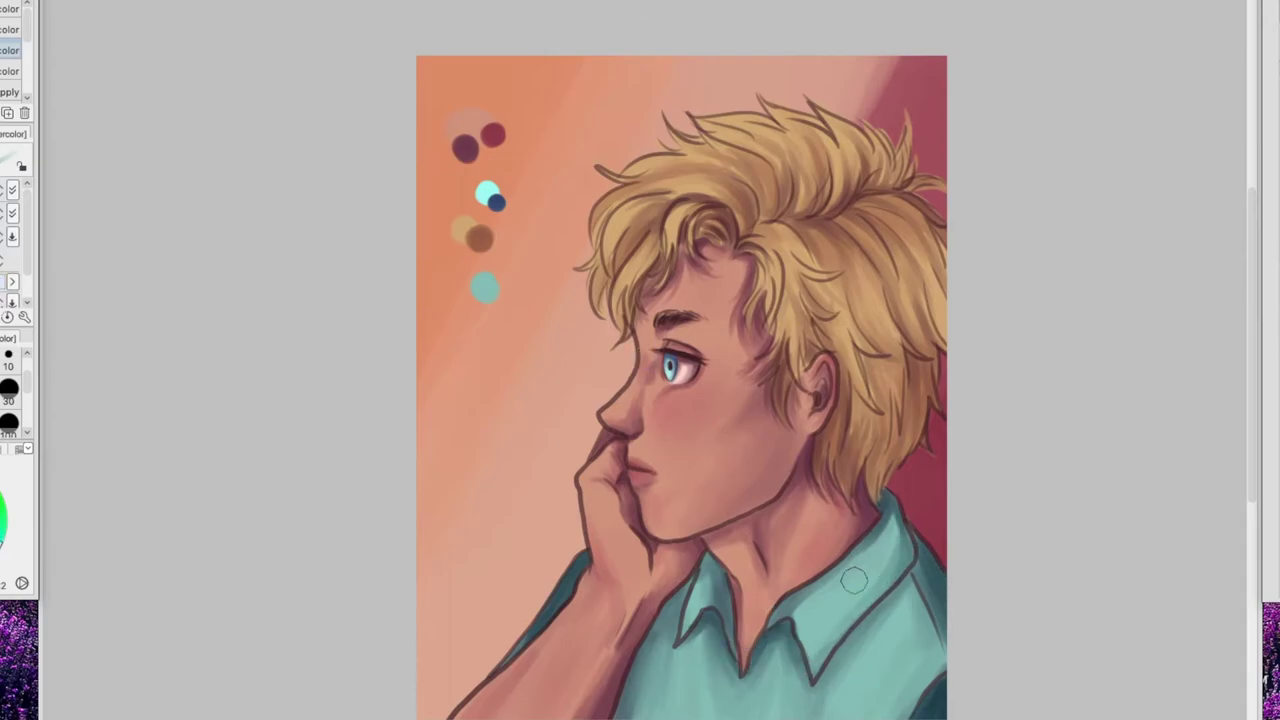
# Shade the front collar point and smooth the teal shadow on the shirt below both collar points
pyautogui.moveTo(684, 586)
pyautogui.mouseDown()
pyautogui.moveTo(660, 620)
pyautogui.moveTo(717, 630)
pyautogui.mouseUp()
pyautogui.moveTo(855, 634)
pyautogui.mouseDown()
pyautogui.moveTo(814, 696)
pyautogui.moveTo(774, 650)
pyautogui.mouseUp()
pyautogui.moveTo(714, 566); pyautogui.dragTo(723, 590)
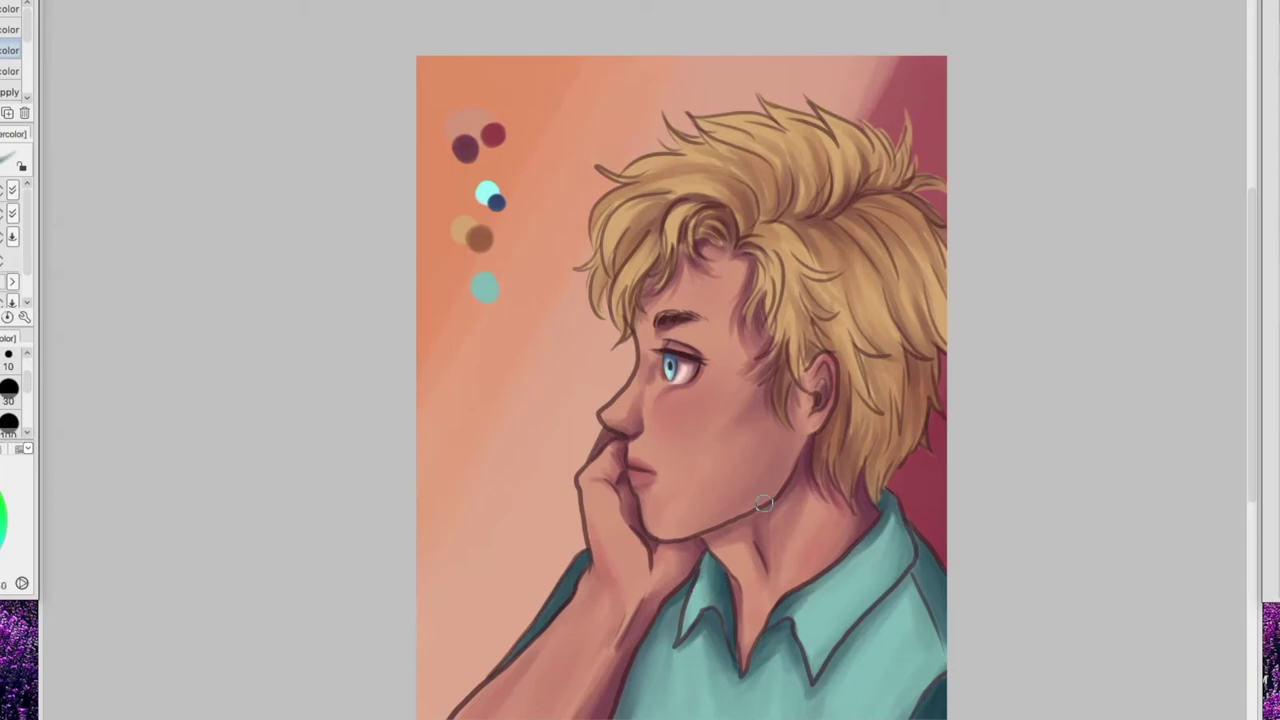
pyautogui.scroll(-2, 764, 503)
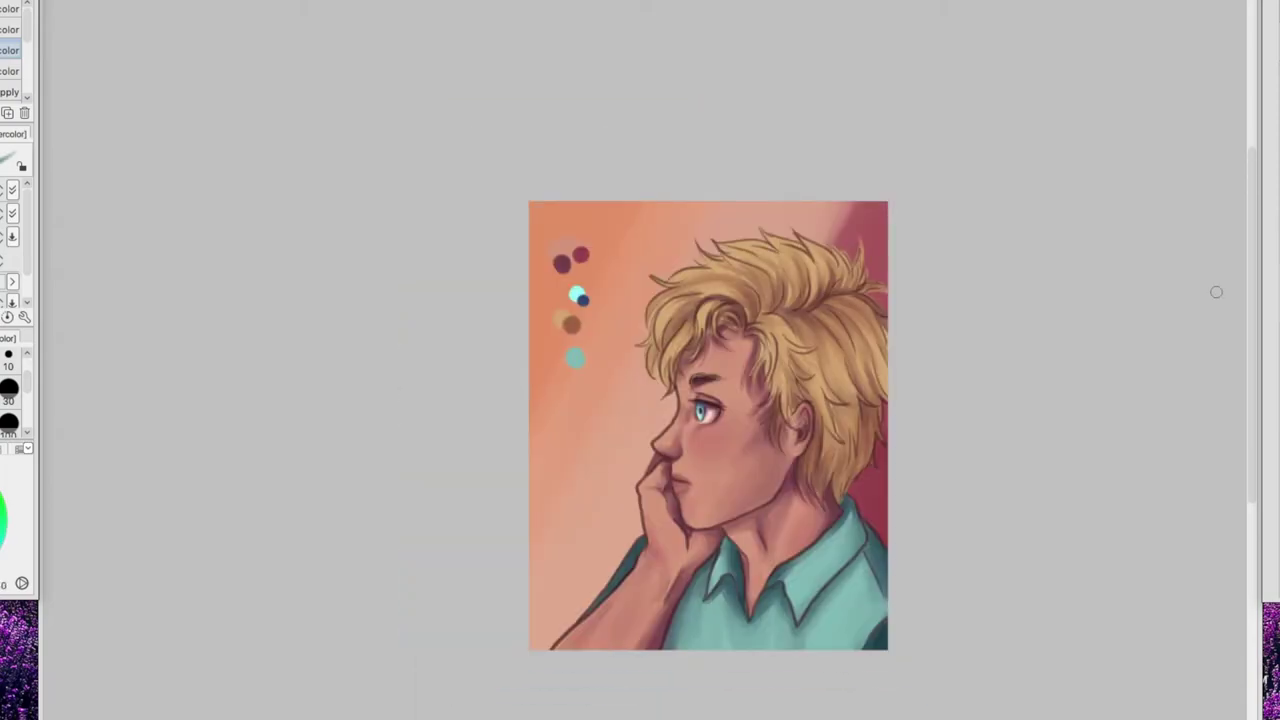
pyautogui.scroll(2, 712, 469)
# Touch up the lips and the skin shading around the mouth, checking the portrait in a mirrored view
pyautogui.press('p')
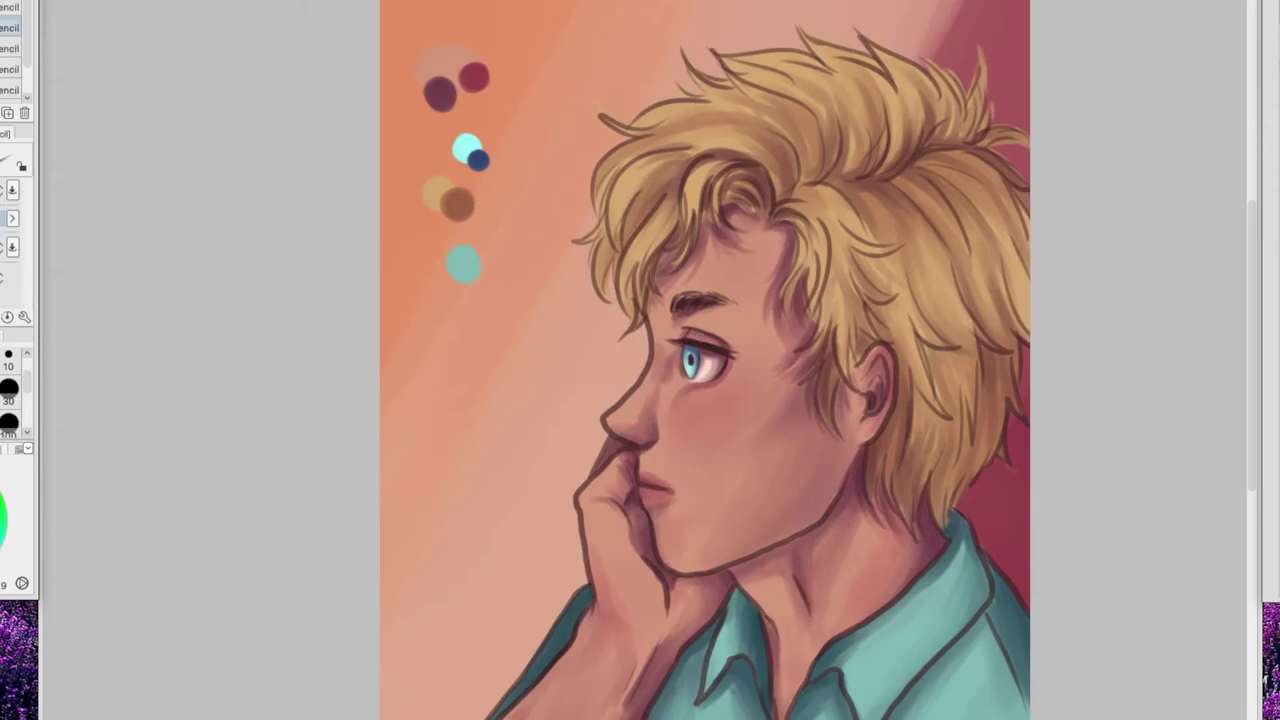
pyautogui.press('b')
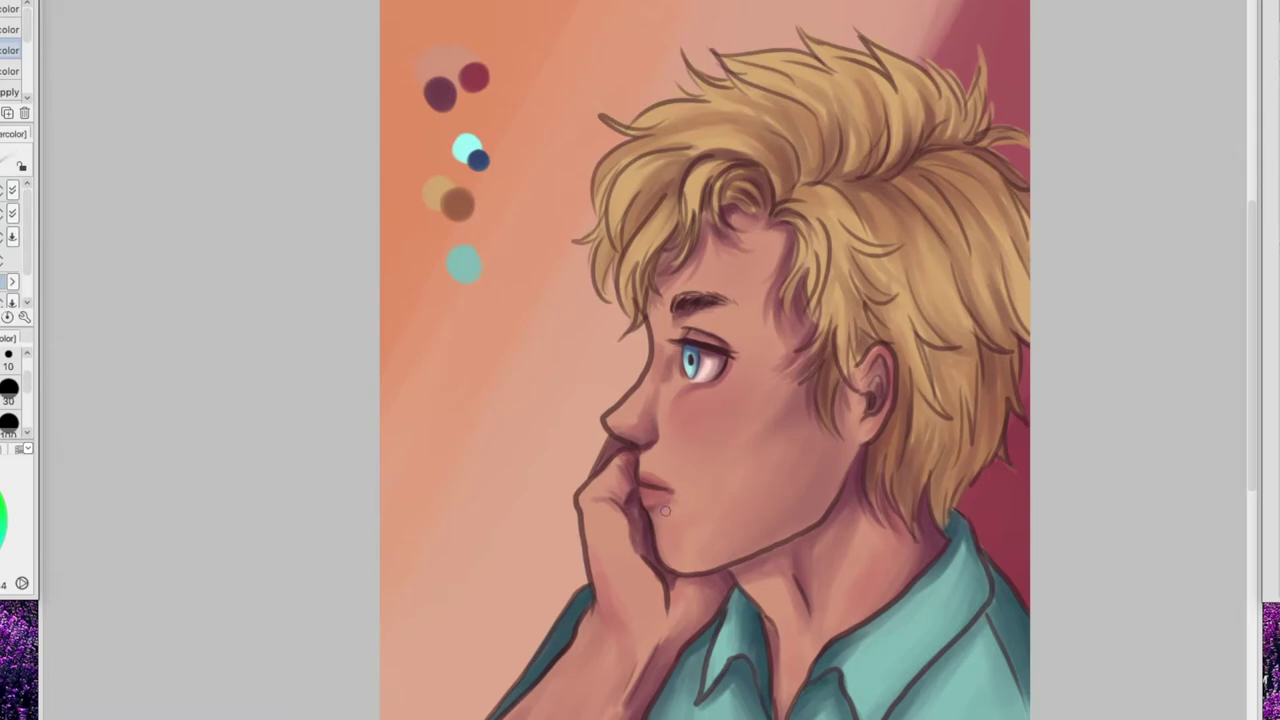
pyautogui.scroll(-2, 1026, 225)
pyautogui.press('h')
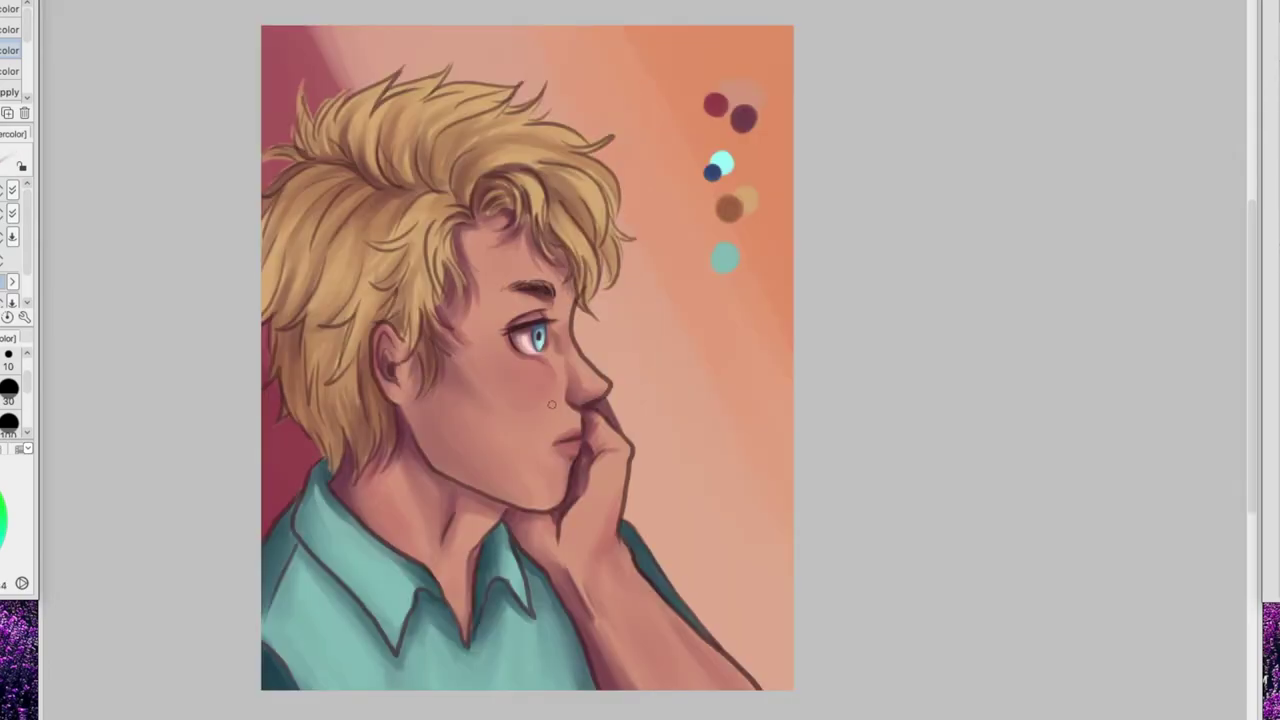
pyautogui.scroll(1, 569, 429)
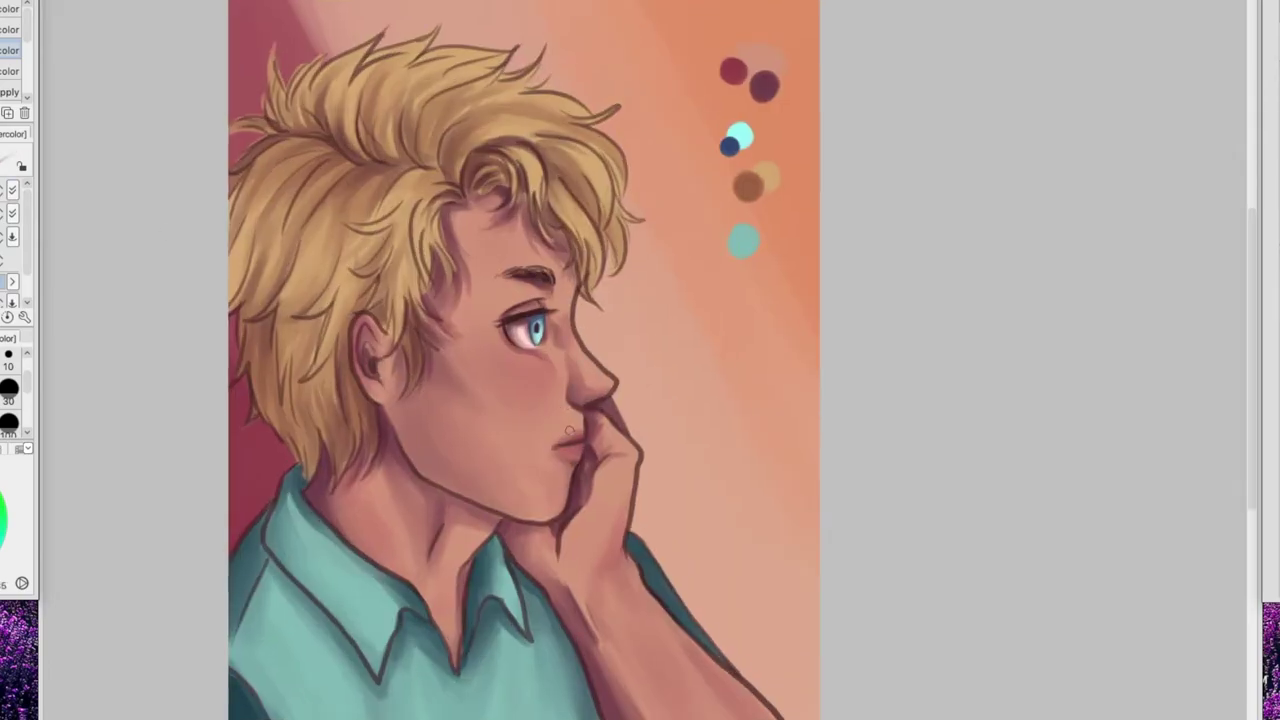
pyautogui.scroll(-2, 626, 250)
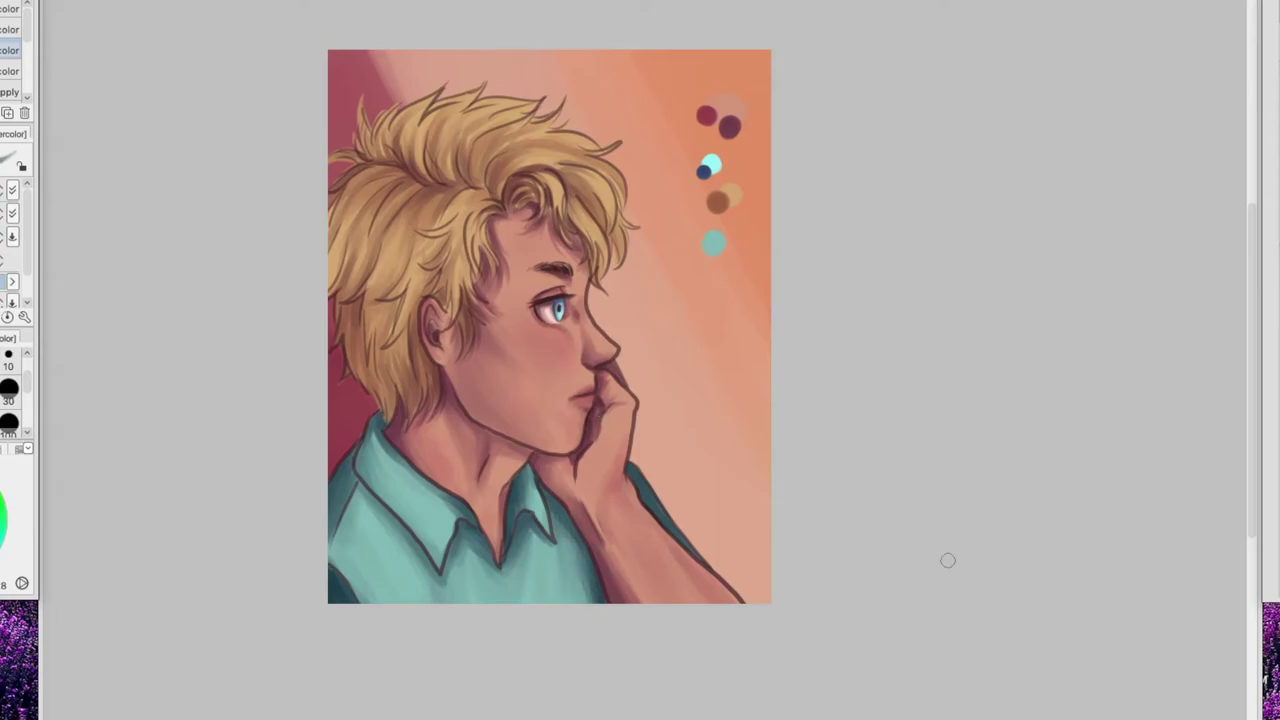
pyautogui.scroll(-3, 778, 490)
pyautogui.scroll(2, 780, 334)
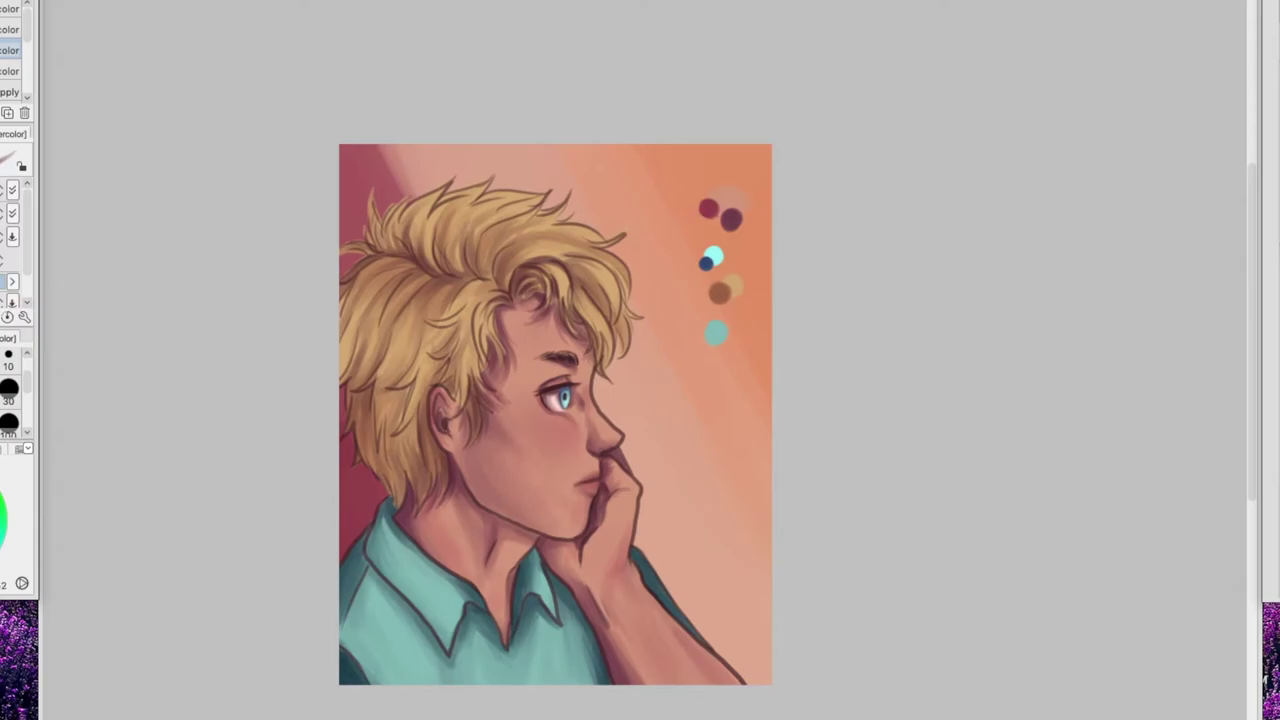
# Sample the crimson palette swatch and airbrush a soft pink warmth over the forearm, nose, cheek and hand
pyautogui.keyDown('alt'); pyautogui.click(706, 212); pyautogui.keyUp('alt')
pyautogui.press('b')
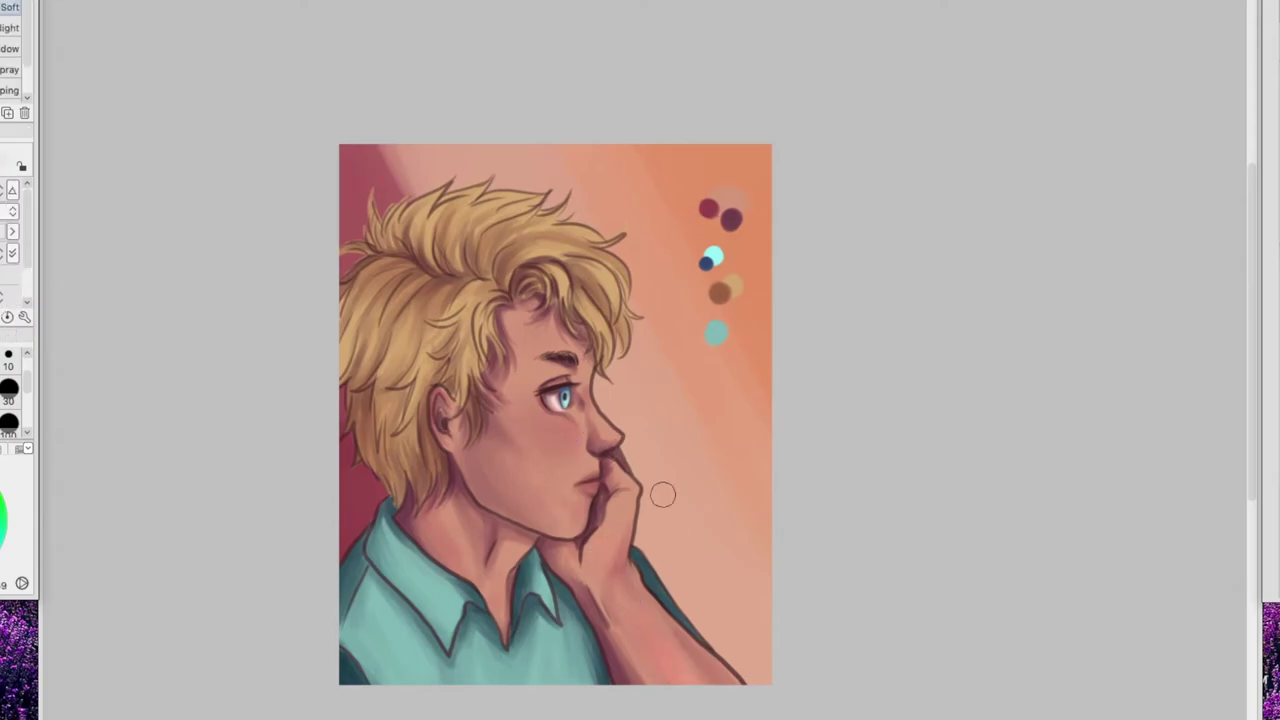
pyautogui.press('h')
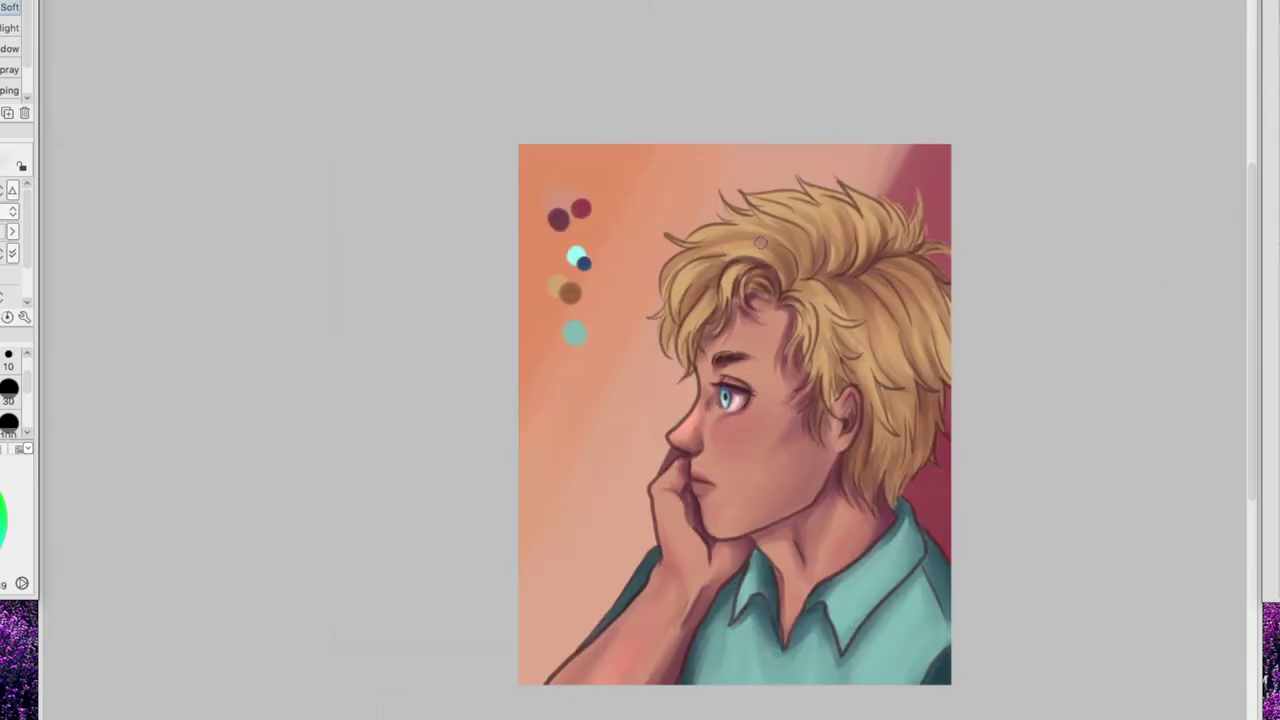
pyautogui.moveTo(686, 537); pyautogui.dragTo(694, 557)
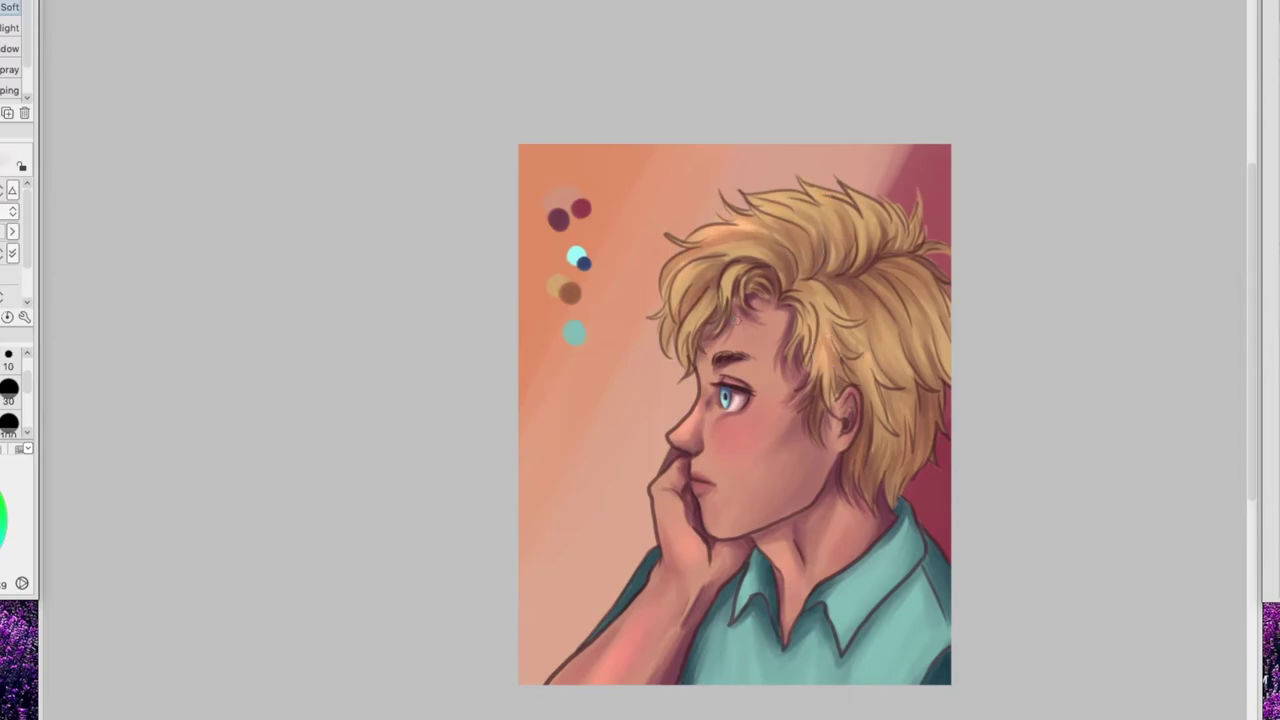
# Airbrush soft light onto the collar, the shirt front and the chest beside the collar point
pyautogui.scroll(2, 792, 435)
pyautogui.moveTo(1251, 317); pyautogui.dragTo(1251, 360)
pyautogui.moveTo(882, 515); pyautogui.dragTo(872, 535)
pyautogui.moveTo(739, 595); pyautogui.dragTo(765, 628)
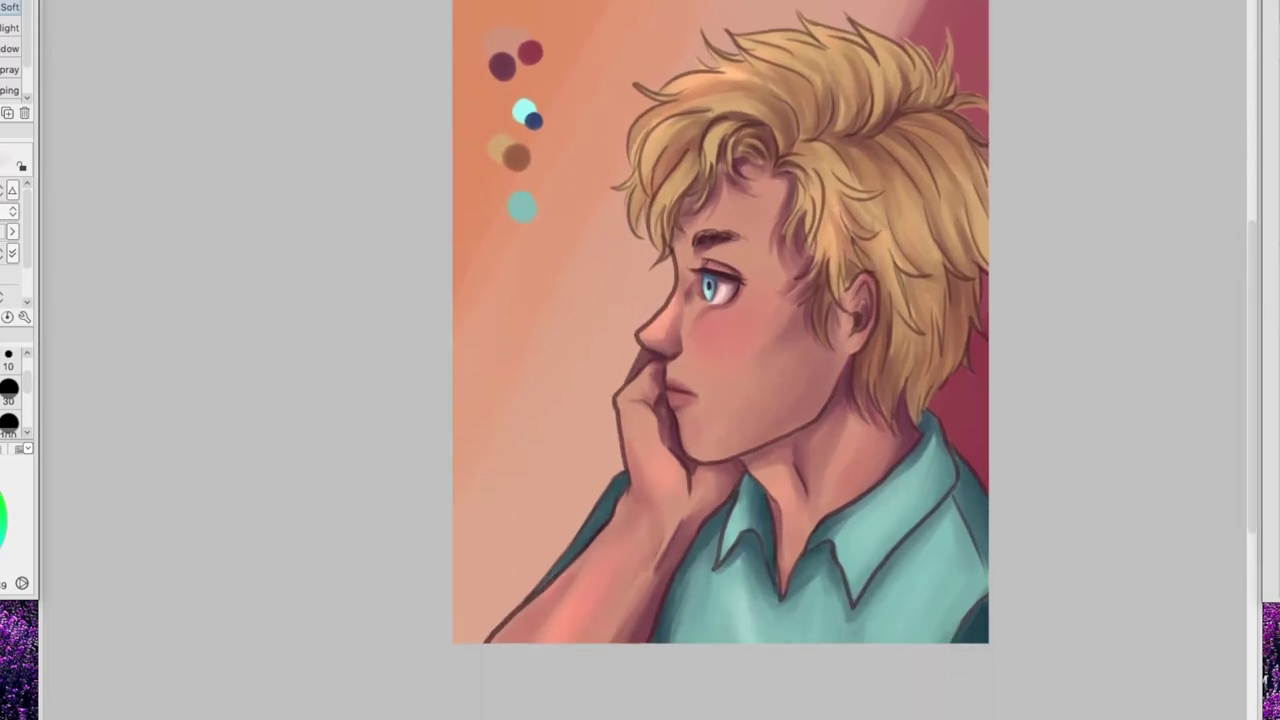
pyautogui.moveTo(918, 560); pyautogui.dragTo(895, 596)
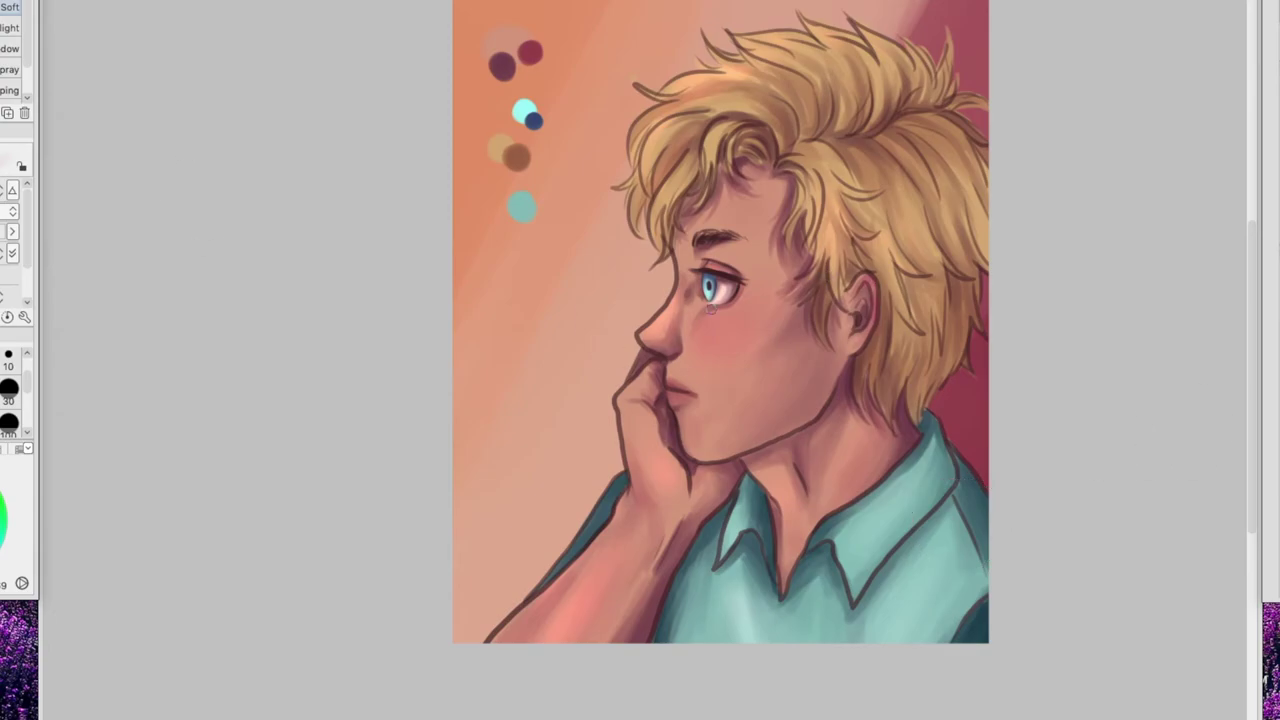
# Brighten the iris with a lighter blue and strengthen the pink blush on the cheek below the eye
pyautogui.scroll(2, 766, 238)
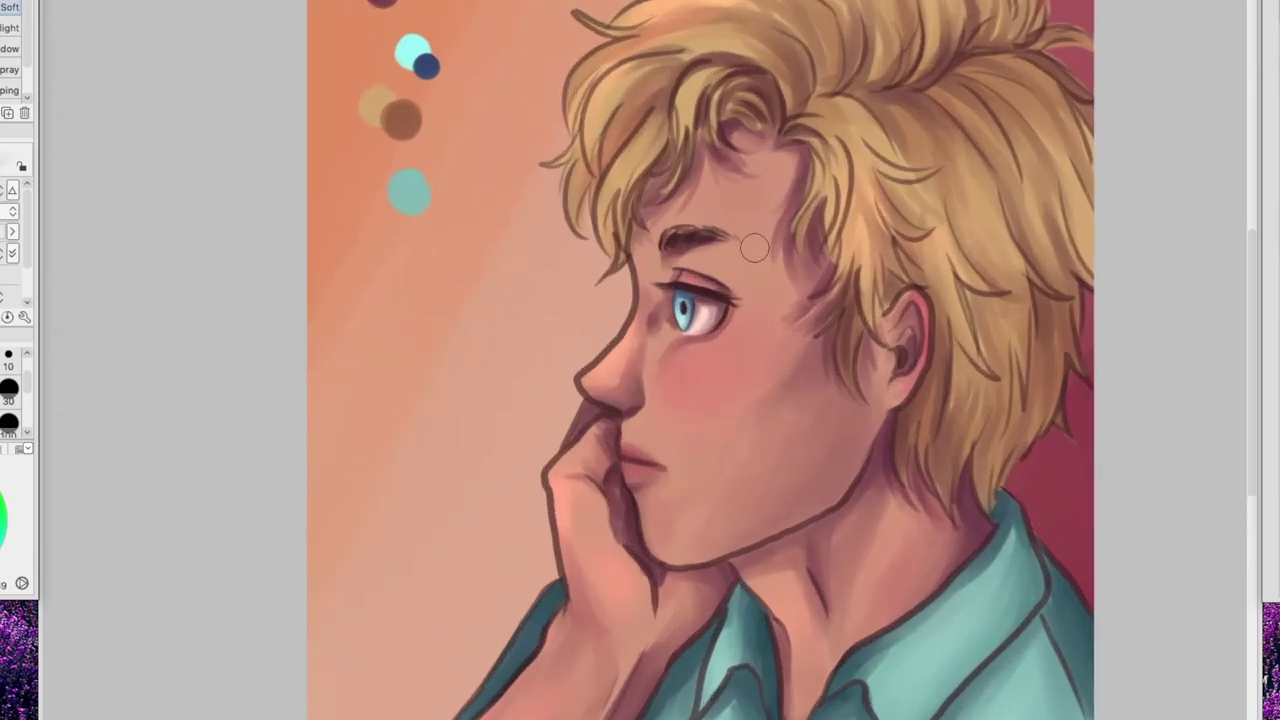
pyautogui.press('b')
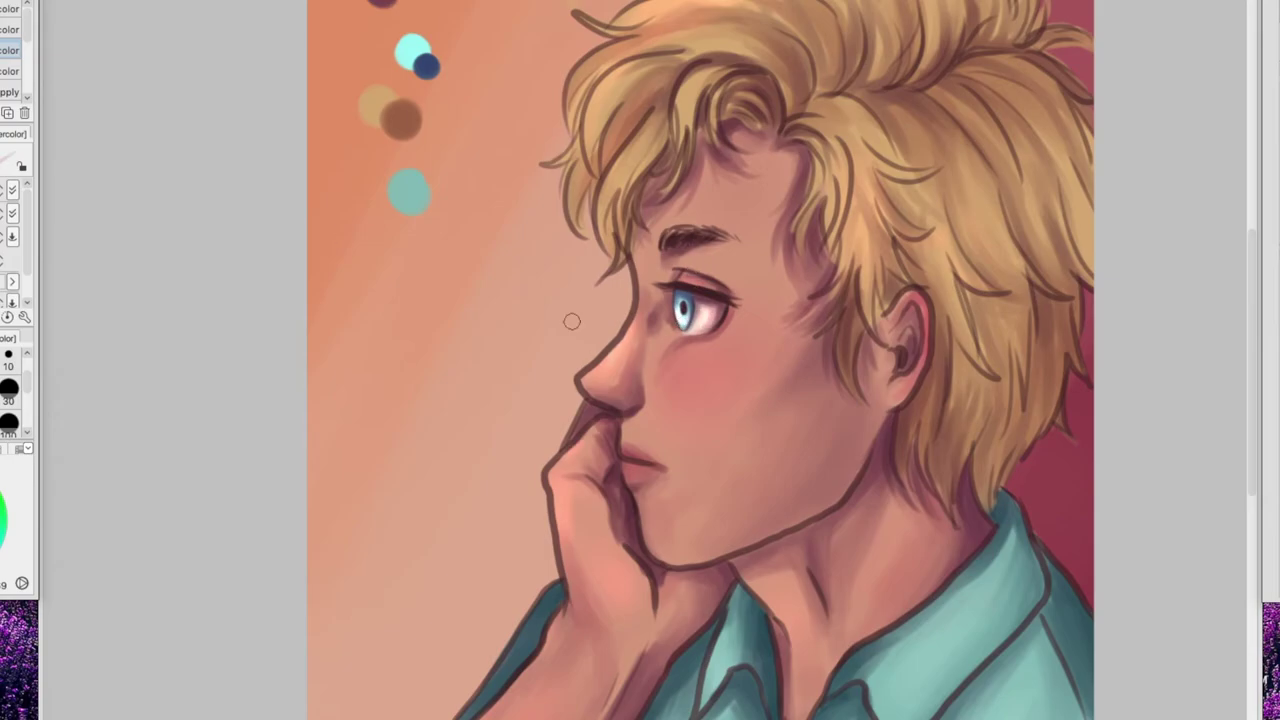
pyautogui.press('b')
pyautogui.moveTo(671, 367); pyautogui.dragTo(676, 386)
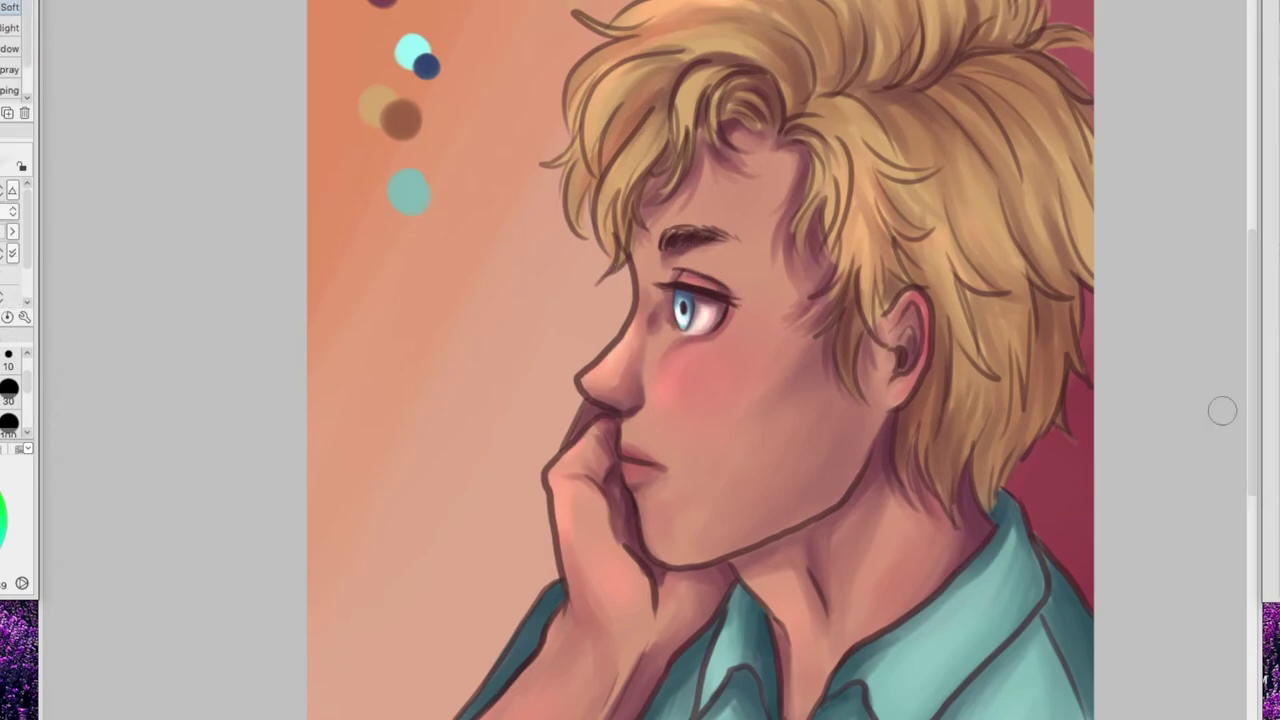
# Paint warm highlight strands on the lock above the temple and along the fringe, using a larger brush
pyautogui.scroll(-2, 1180, 448)
pyautogui.hscroll(1, 645, 360)
pyautogui.press('b')
pyautogui.press('h')
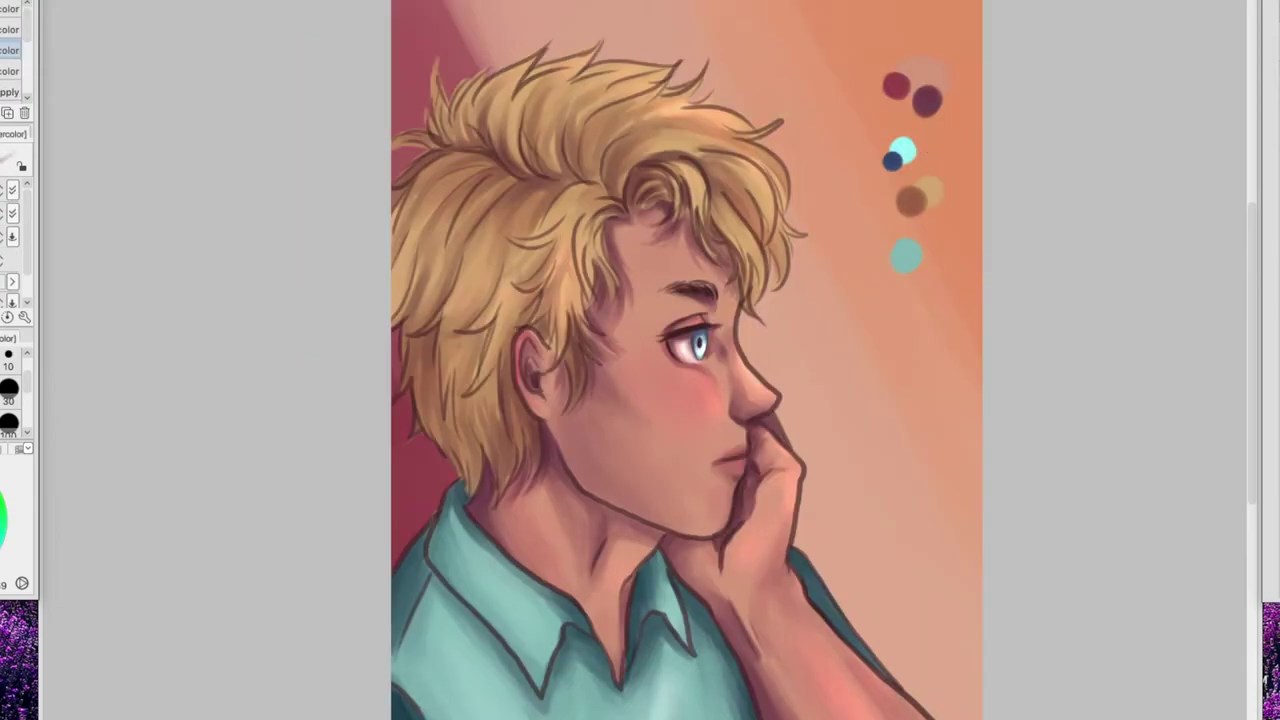
pyautogui.press(']')
pyautogui.moveTo(613, 203)
pyautogui.mouseDown()
pyautogui.moveTo(579, 256)
pyautogui.moveTo(556, 213)
pyautogui.mouseUp()
pyautogui.moveTo(698, 158); pyautogui.dragTo(751, 218)
pyautogui.hotkey('ctrl', 'z')
pyautogui.press(']')
pyautogui.moveTo(686, 156); pyautogui.dragTo(762, 236)
# Paint warm highlight strands on the side locks above the ear and on the crown
pyautogui.moveTo(584, 192); pyautogui.dragTo(519, 246)
pyautogui.moveTo(536, 190); pyautogui.dragTo(467, 289)
pyautogui.hotkey('ctrl', 'z')
pyautogui.moveTo(636, 95); pyautogui.dragTo(588, 162)
pyautogui.scroll(-1, 651, 90)
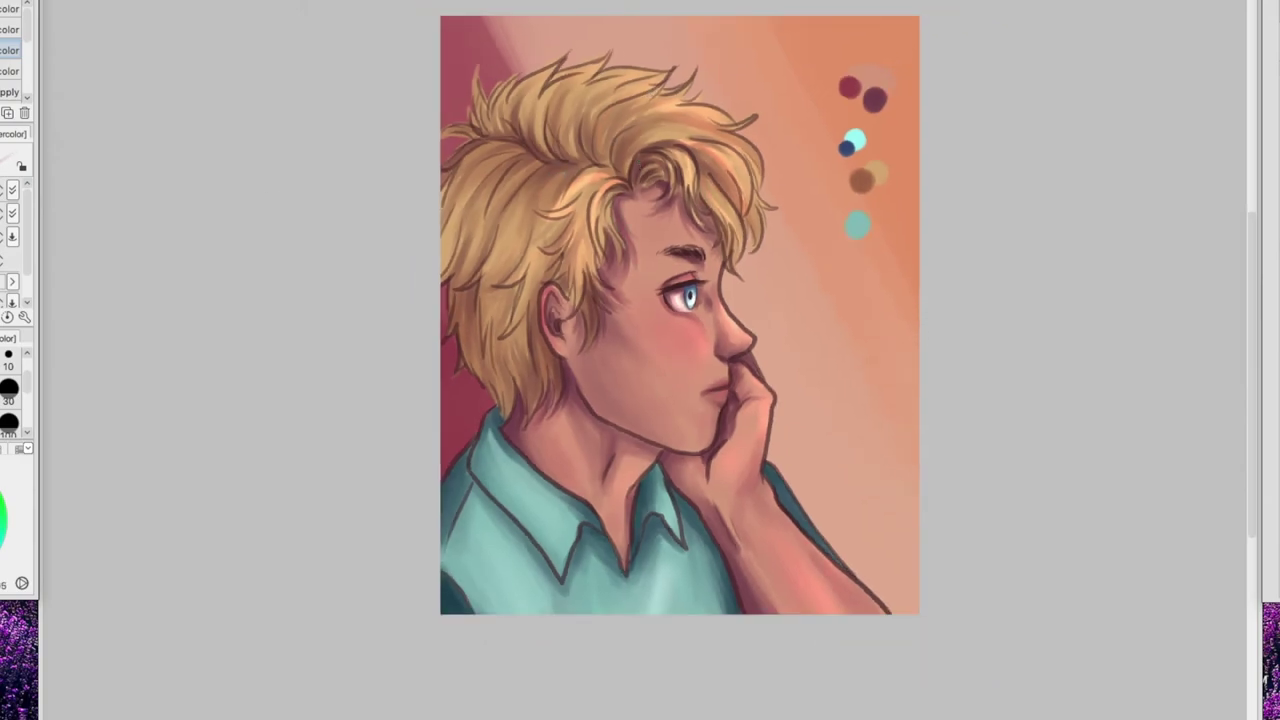
# Add magenta accent strands to the curl, the underside of the fringe and the hair at the temple
pyautogui.moveTo(624, 213); pyautogui.dragTo(624, 242)
pyautogui.moveTo(670, 165); pyautogui.dragTo(676, 199)
pyautogui.moveTo(712, 176); pyautogui.dragTo(740, 236)
pyautogui.moveTo(612, 252); pyautogui.dragTo(587, 332)
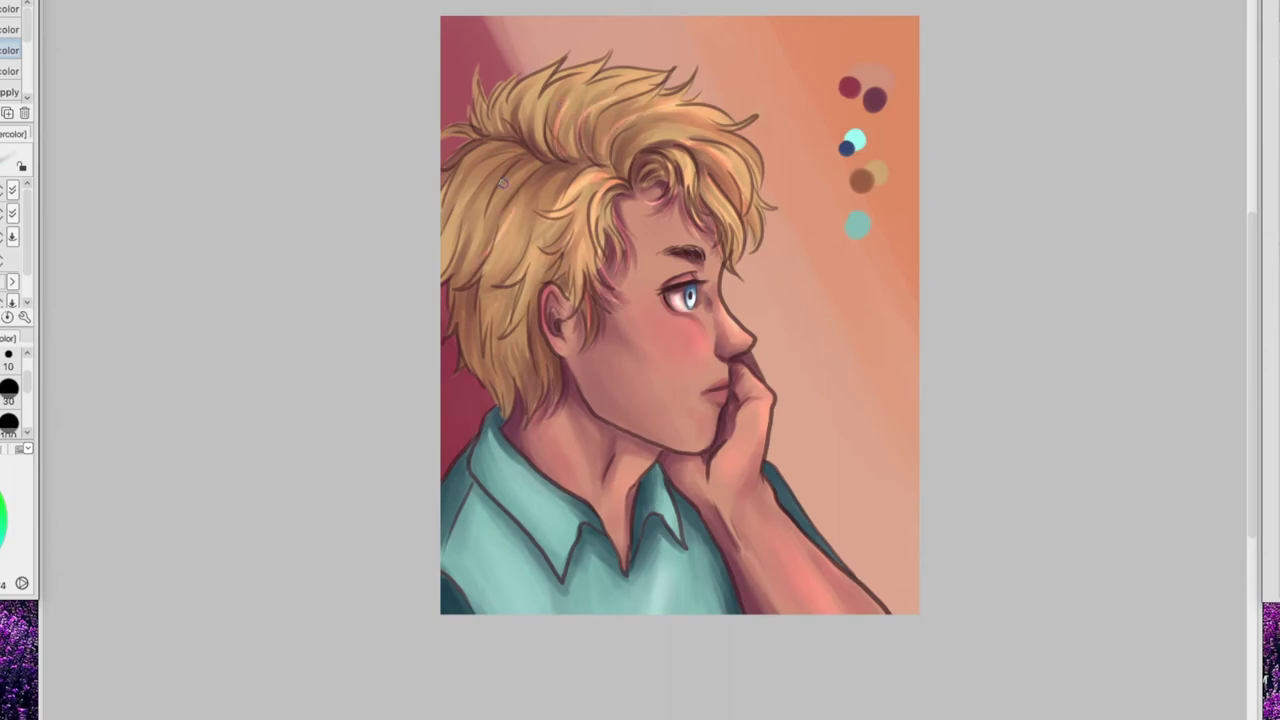
# Paint thin peach highlight strands across the back of the hair and over the crown in the unmirrored view
pyautogui.press('h')
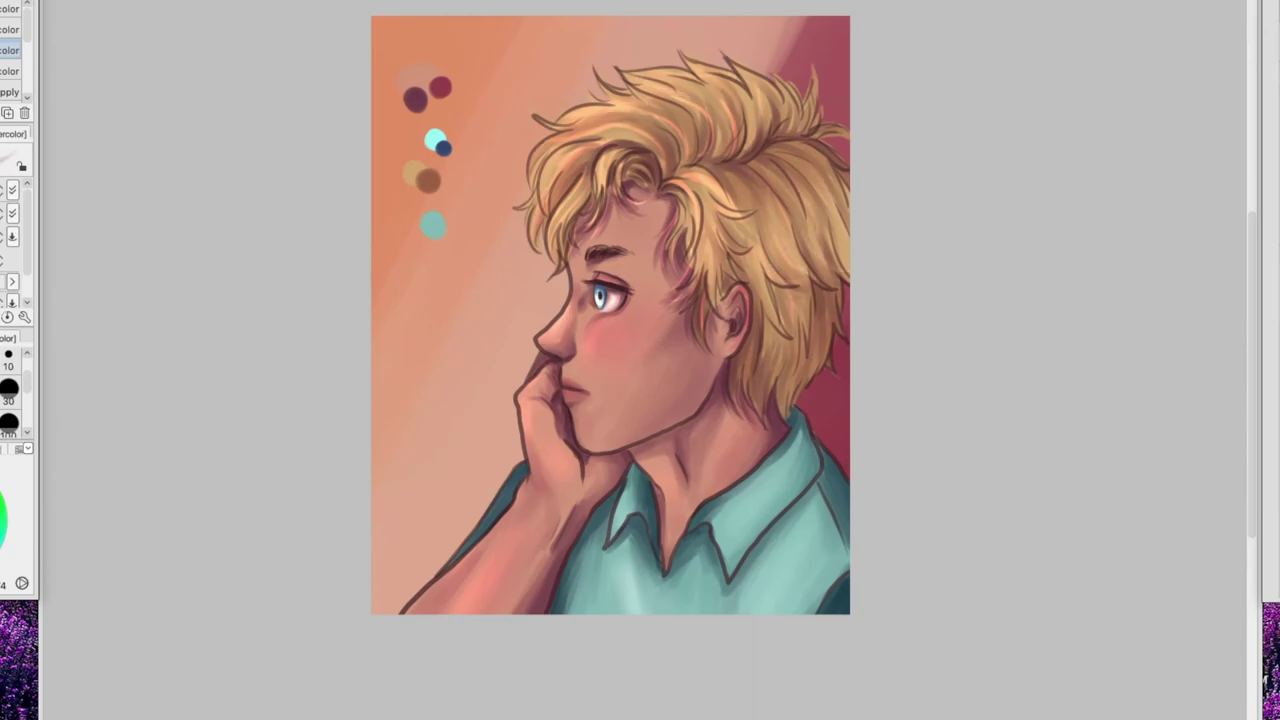
pyautogui.moveTo(762, 190); pyautogui.dragTo(794, 272)
pyautogui.moveTo(788, 157); pyautogui.dragTo(829, 205)
pyautogui.moveTo(708, 80); pyautogui.dragTo(728, 142)
pyautogui.moveTo(676, 125); pyautogui.dragTo(707, 134)
pyautogui.moveTo(761, 95); pyautogui.dragTo(765, 127)
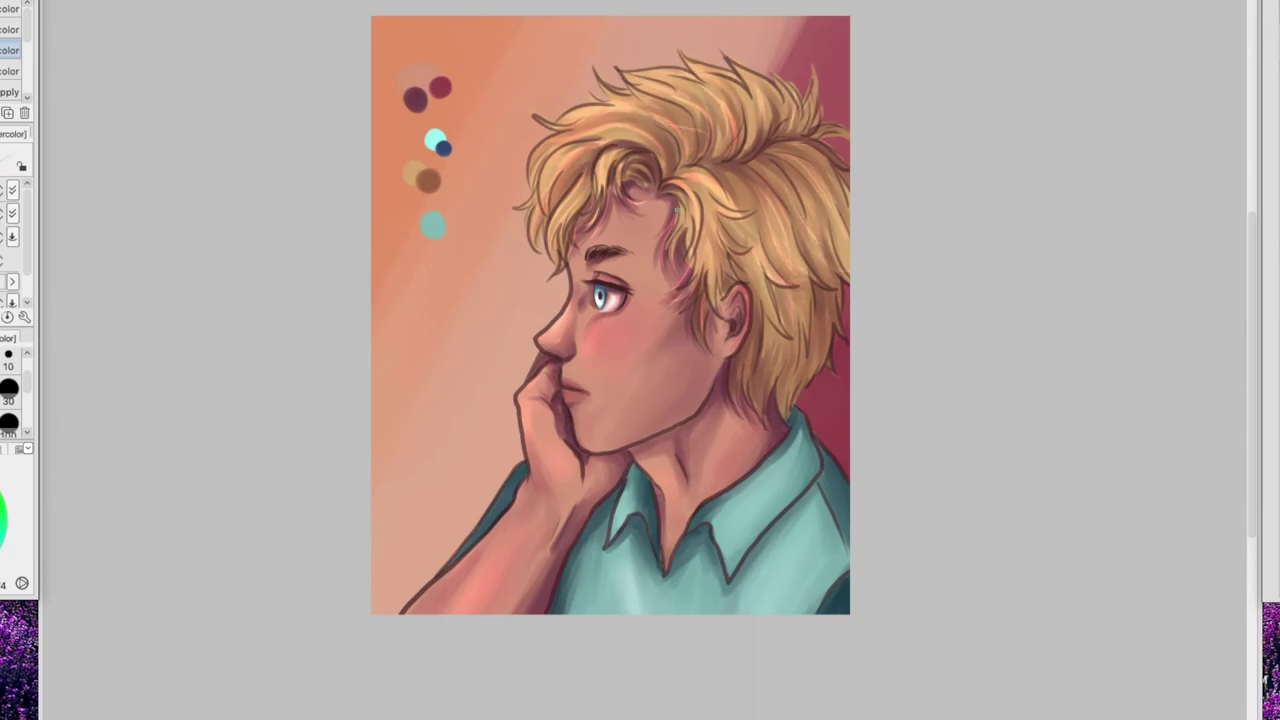
# Fill in and sharpen the eyebrow with the pencil
pyautogui.scroll(2, 631, 134)
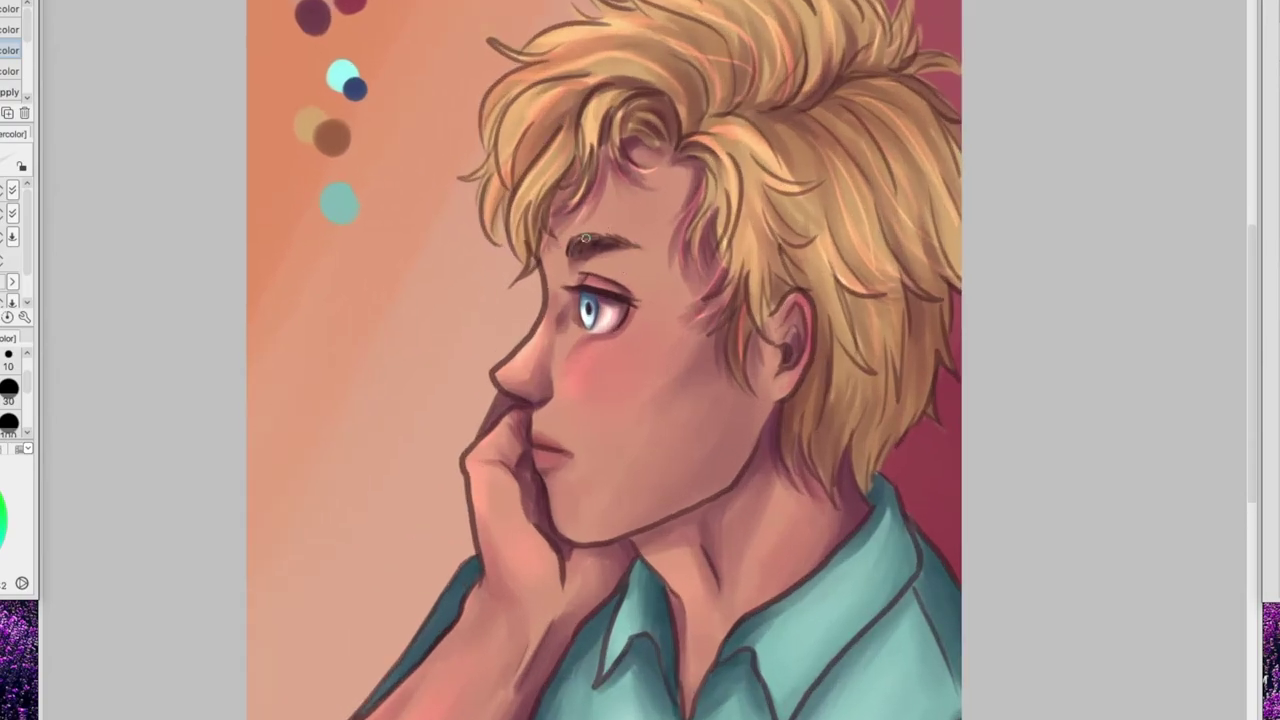
pyautogui.press('n')
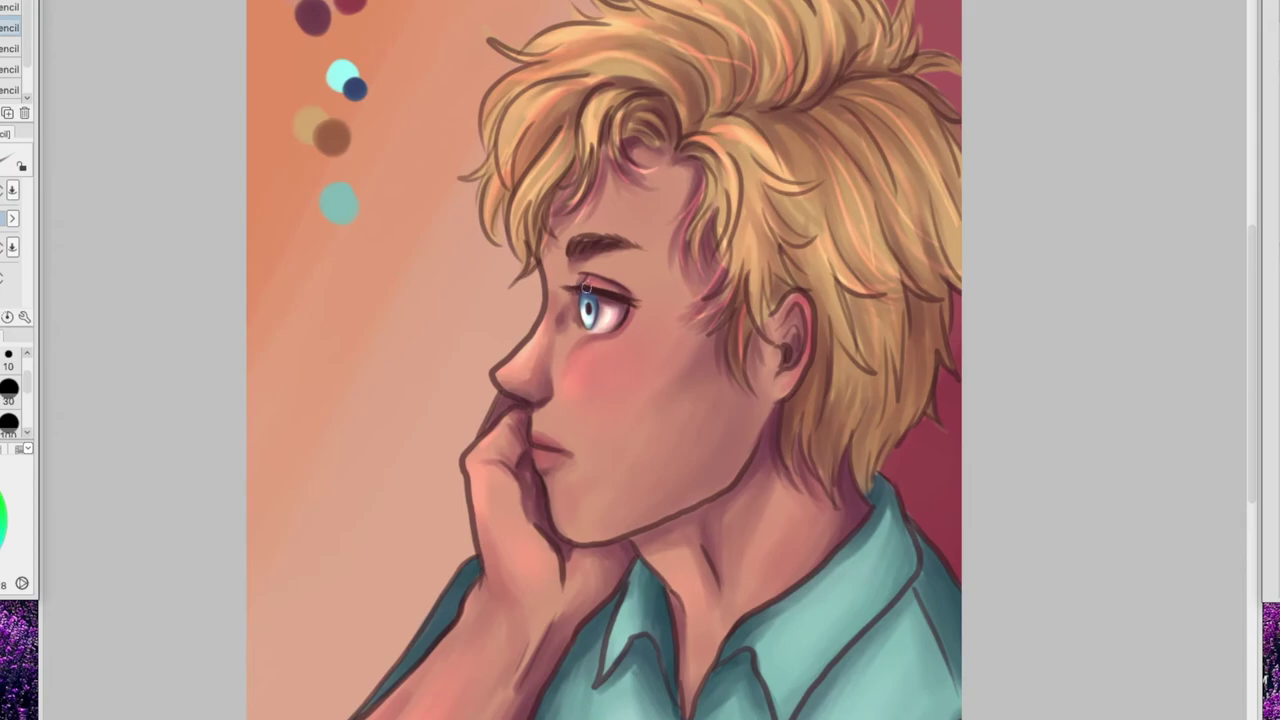
pyautogui.scroll(-2, 617, 452)
pyautogui.press('b')
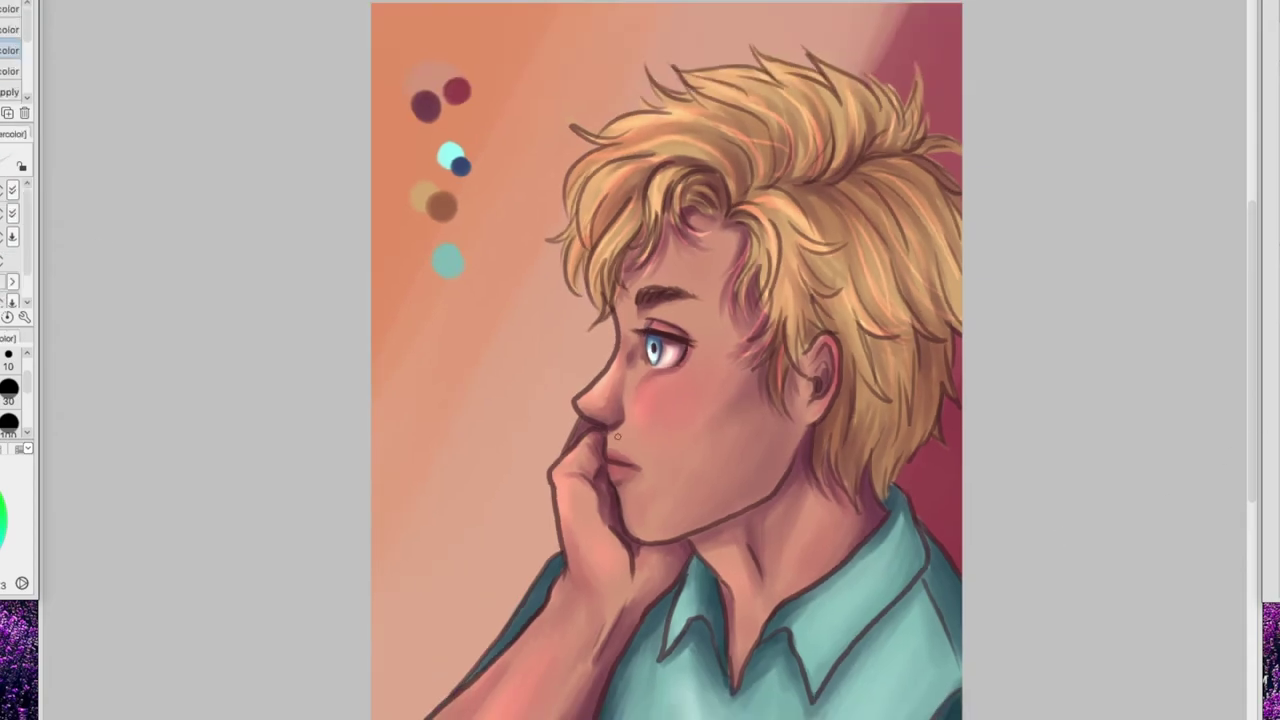
pyautogui.scroll(-1, 1120, 280)
pyautogui.press('h')
pyautogui.scroll(-3, 1102, 288)
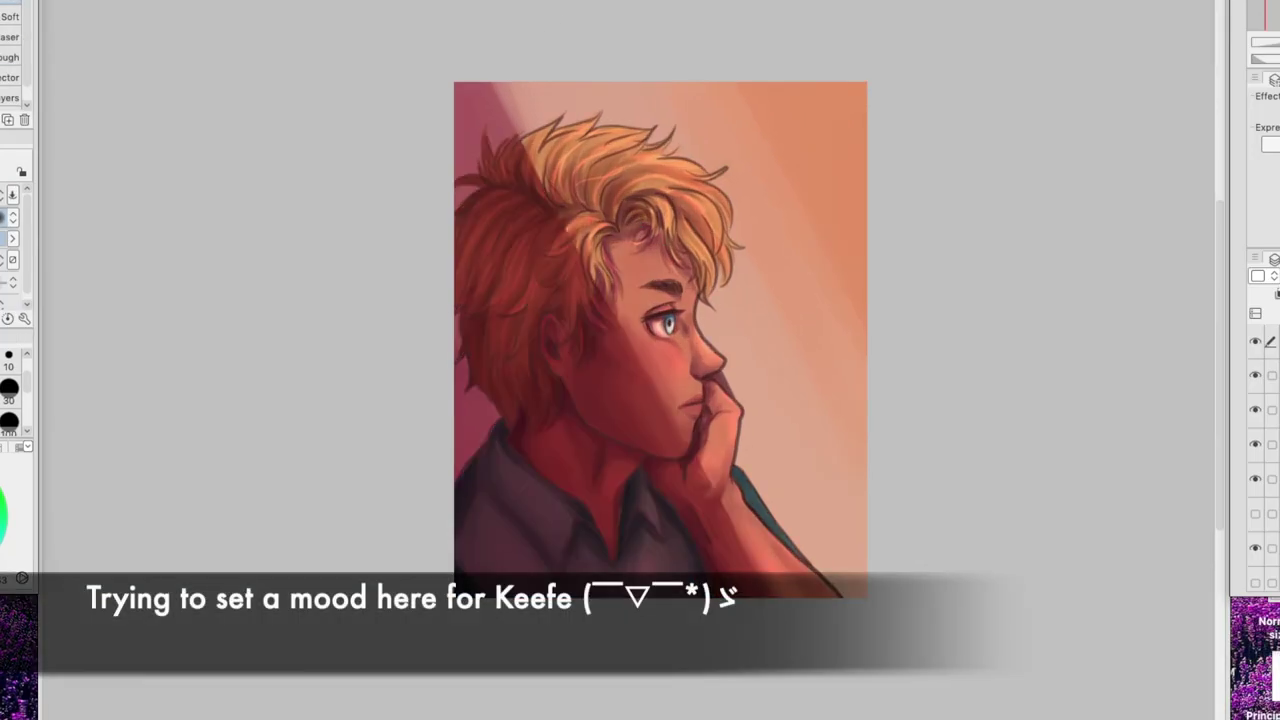
# Paint bright yellow highlights on the fringe locks and along the front edge of the hair
pyautogui.press('h')
pyautogui.moveTo(553, 196); pyautogui.dragTo(538, 238)
pyautogui.moveTo(582, 187)
pyautogui.mouseDown()
pyautogui.moveTo(548, 236)
pyautogui.moveTo(546, 296)
pyautogui.mouseUp()
pyautogui.moveTo(532, 232); pyautogui.dragTo(526, 286)
pyautogui.moveTo(548, 182); pyautogui.dragTo(525, 228)
pyautogui.moveTo(594, 154); pyautogui.dragTo(535, 172)
pyautogui.moveTo(588, 230); pyautogui.dragTo(567, 264)
pyautogui.moveTo(608, 132); pyautogui.dragTo(580, 154)
pyautogui.moveTo(608, 124)
pyautogui.mouseDown()
pyautogui.moveTo(638, 154)
pyautogui.moveTo(622, 216)
pyautogui.mouseUp()
# Extend the bright highlights over the curl, temple strands and crown, and add a light edge along the nose bridge
pyautogui.moveTo(704, 164); pyautogui.dragTo(692, 200)
pyautogui.moveTo(660, 254); pyautogui.dragTo(634, 294)
pyautogui.moveTo(602, 230); pyautogui.dragTo(630, 248)
pyautogui.moveTo(553, 290); pyautogui.dragTo(560, 318)
pyautogui.moveTo(620, 124)
pyautogui.mouseDown()
pyautogui.moveTo(666, 138)
pyautogui.moveTo(620, 126)
pyautogui.mouseUp()
pyautogui.moveTo(626, 166); pyautogui.dragTo(568, 178)
pyautogui.moveTo(676, 127); pyautogui.dragTo(697, 136)
# Airbrush a soft white glow along the nose bridge and down the outer edge of the hand and sleeve
pyautogui.press('b')
pyautogui.moveTo(555, 298); pyautogui.dragTo(560, 334)
pyautogui.moveTo(560, 310); pyautogui.dragTo(543, 350)
pyautogui.moveTo(515, 410)
pyautogui.mouseDown()
pyautogui.moveTo(522, 458)
pyautogui.moveTo(482, 508)
pyautogui.mouseUp()
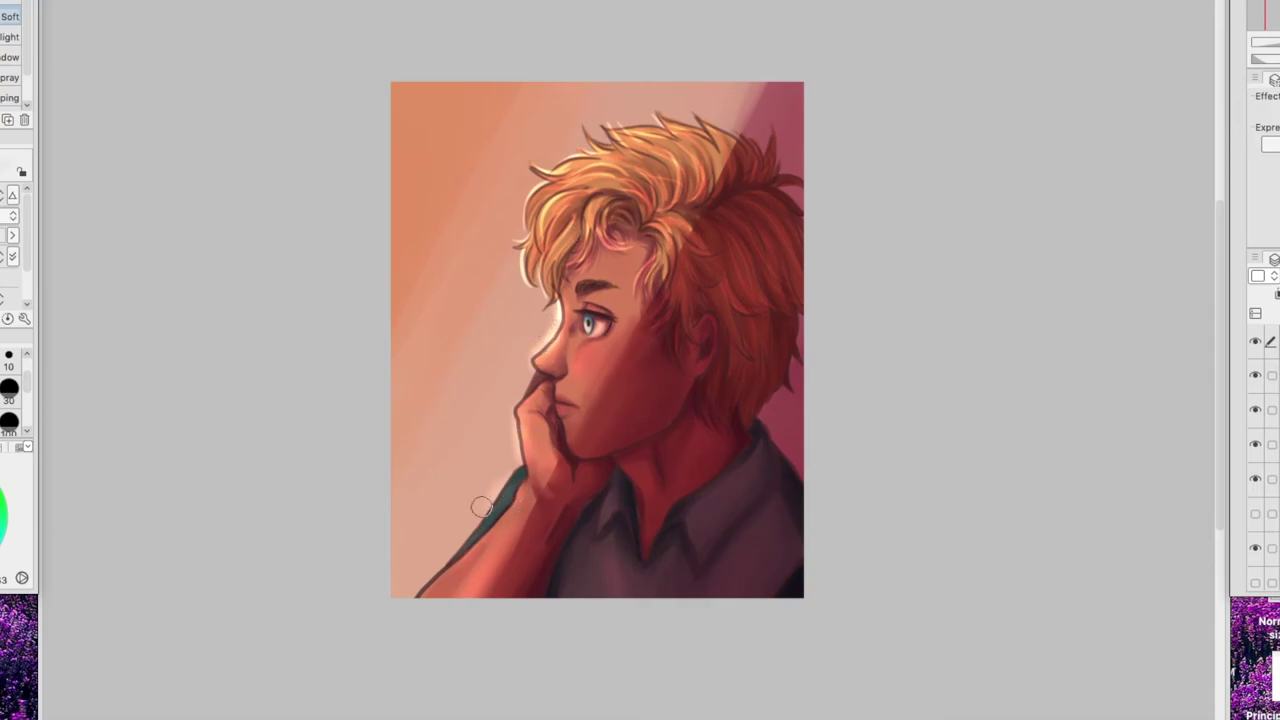
# Select the dark red shadow layer and lower its opacity to soften the shadow over the hair, skin and shirt
pyautogui.click(1279, 445)
pyautogui.moveTo(1279, 276); pyautogui.dragTo(1278, 276)
pyautogui.press('e')
pyautogui.press('b')
# Switch to the uppermost visible layer and airbrush a soft glow along the front edge of the hair
pyautogui.moveTo(536, 218); pyautogui.dragTo(570, 178)
pyautogui.hotkey('ctrl', 'z')
pyautogui.click(1279, 341)
pyautogui.moveTo(532, 224); pyautogui.dragTo(562, 178)
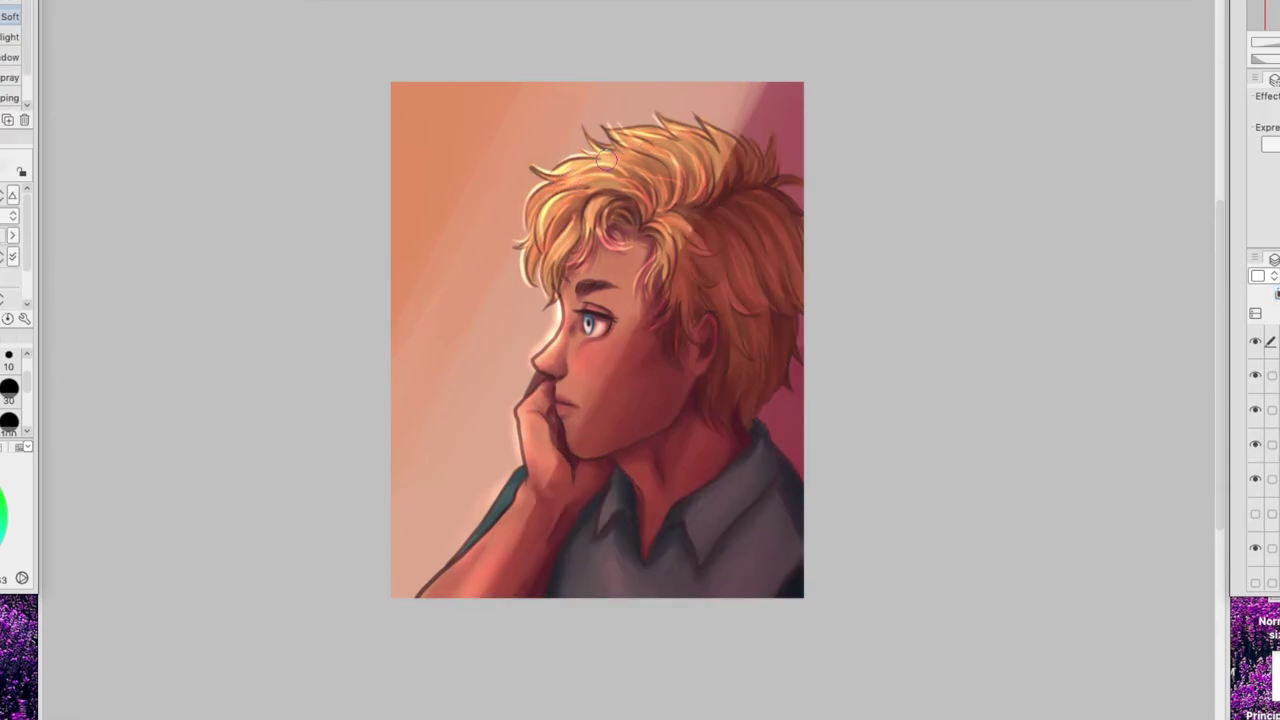
# Paint bright reflections in the iris and refine the light around the eye
pyautogui.press('b')
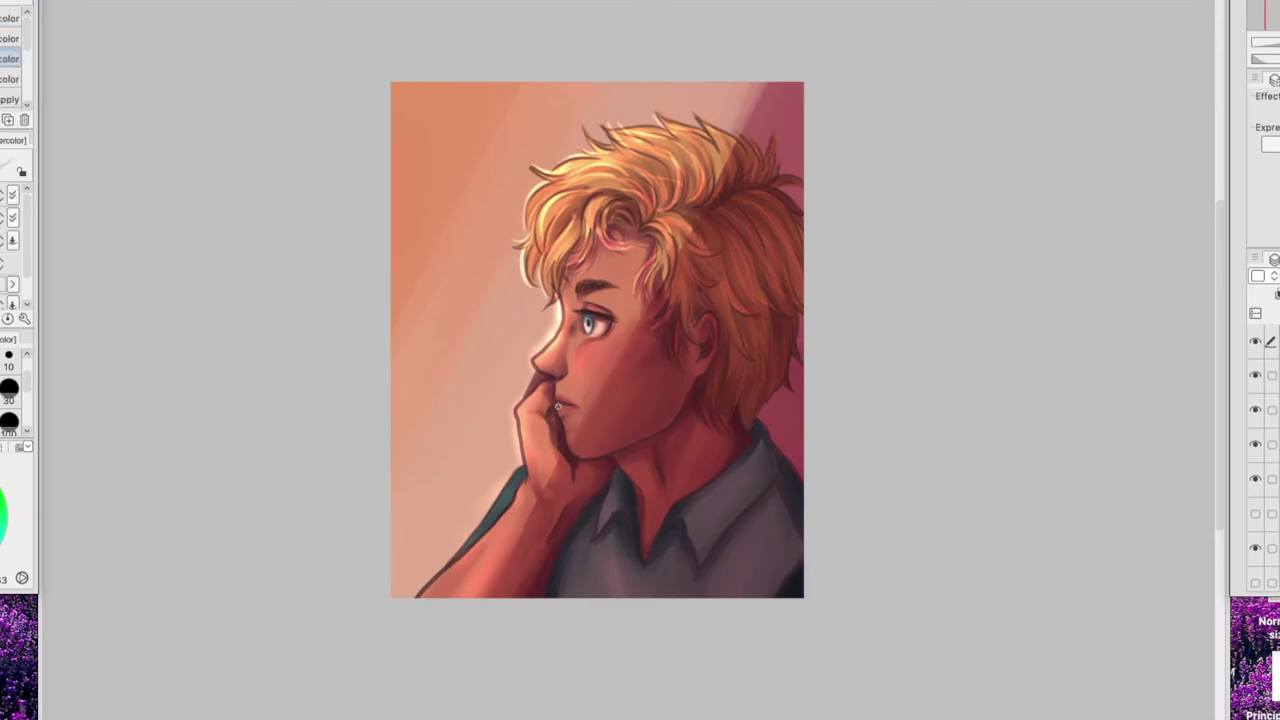
pyautogui.scroll(2, 590, 322)
pyautogui.press('p')
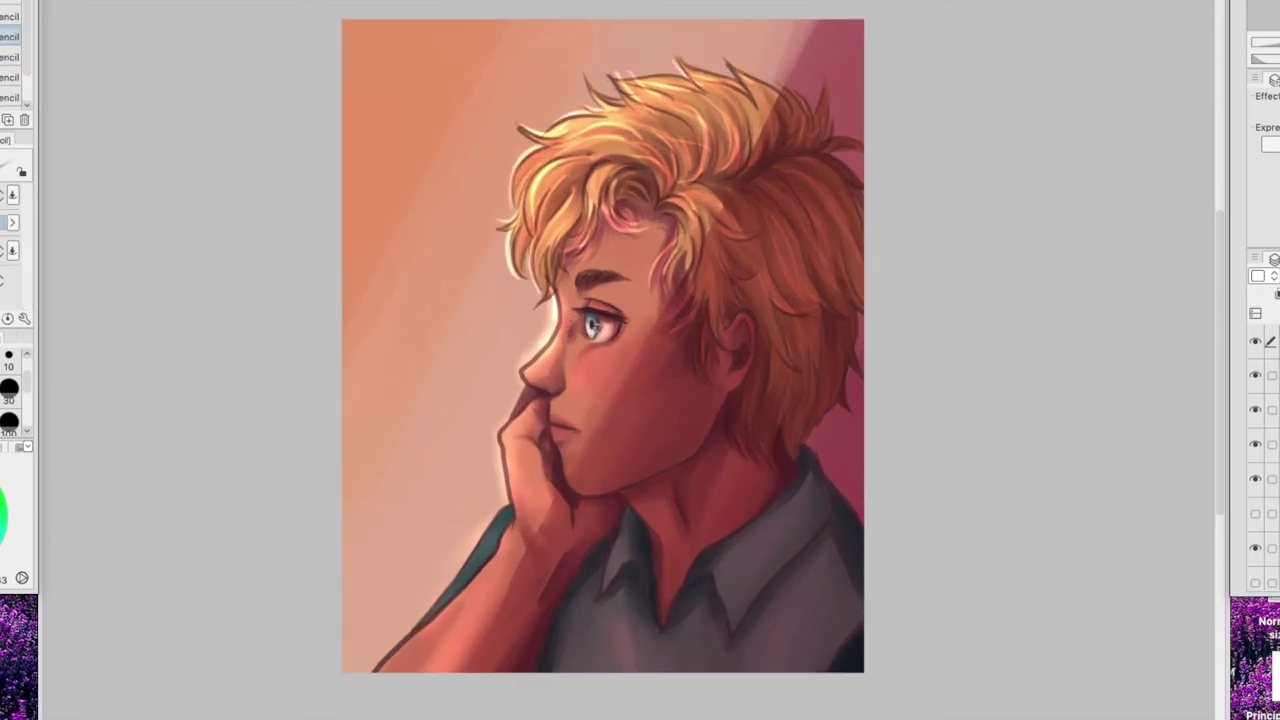
pyautogui.press('b')
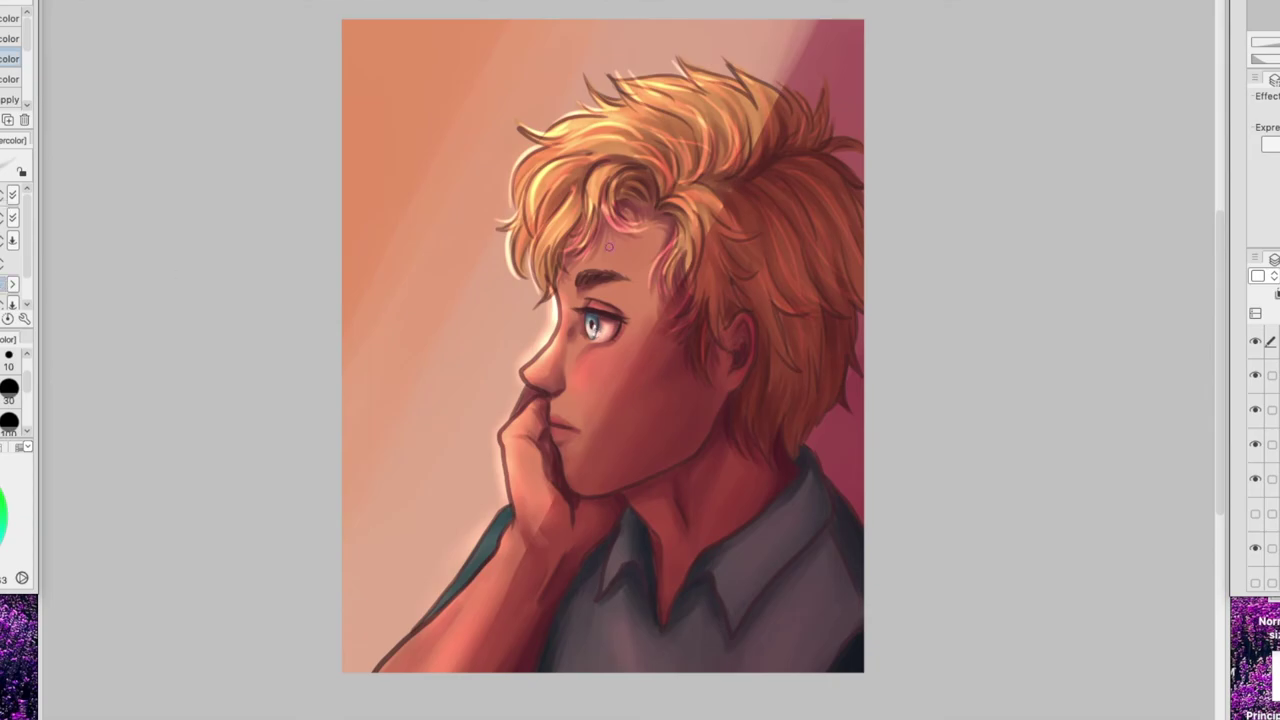
pyautogui.press('p')
# Add fine flyaway strands to the front of the hair and a bright rim light along the hand and sleeve
pyautogui.scroll(-2, 609, 264)
pyautogui.press('h')
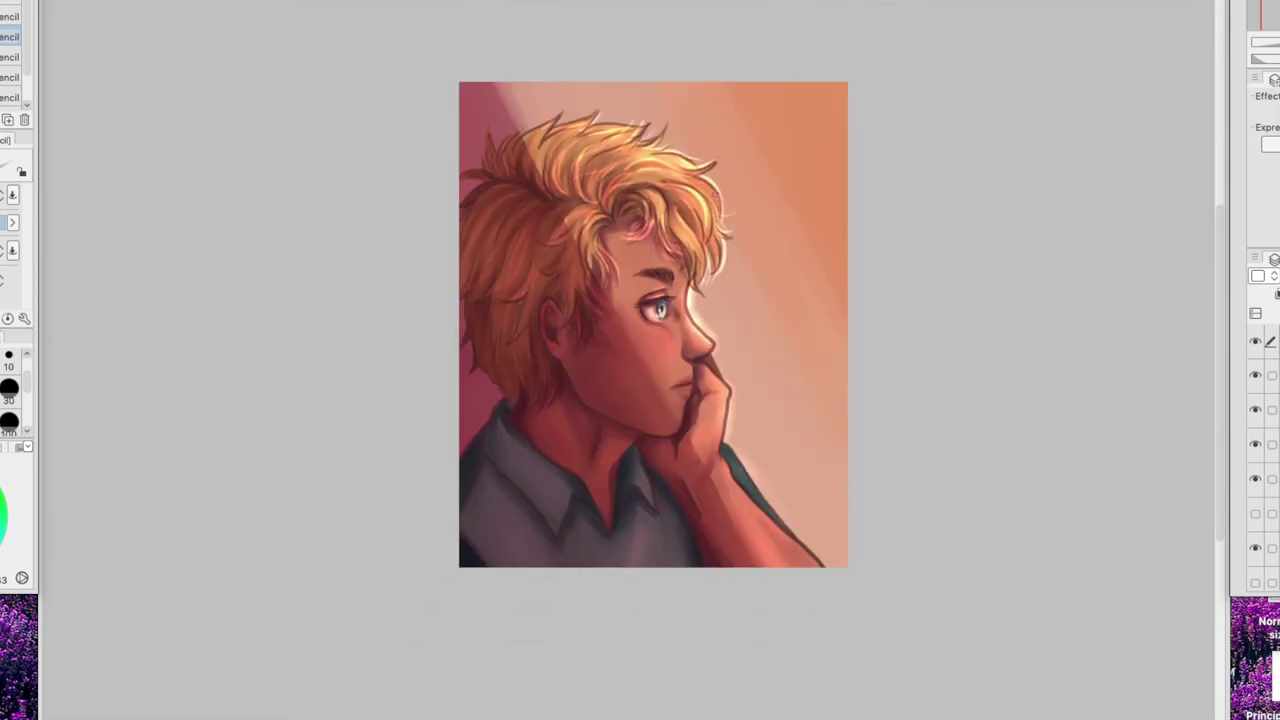
pyautogui.press('b')
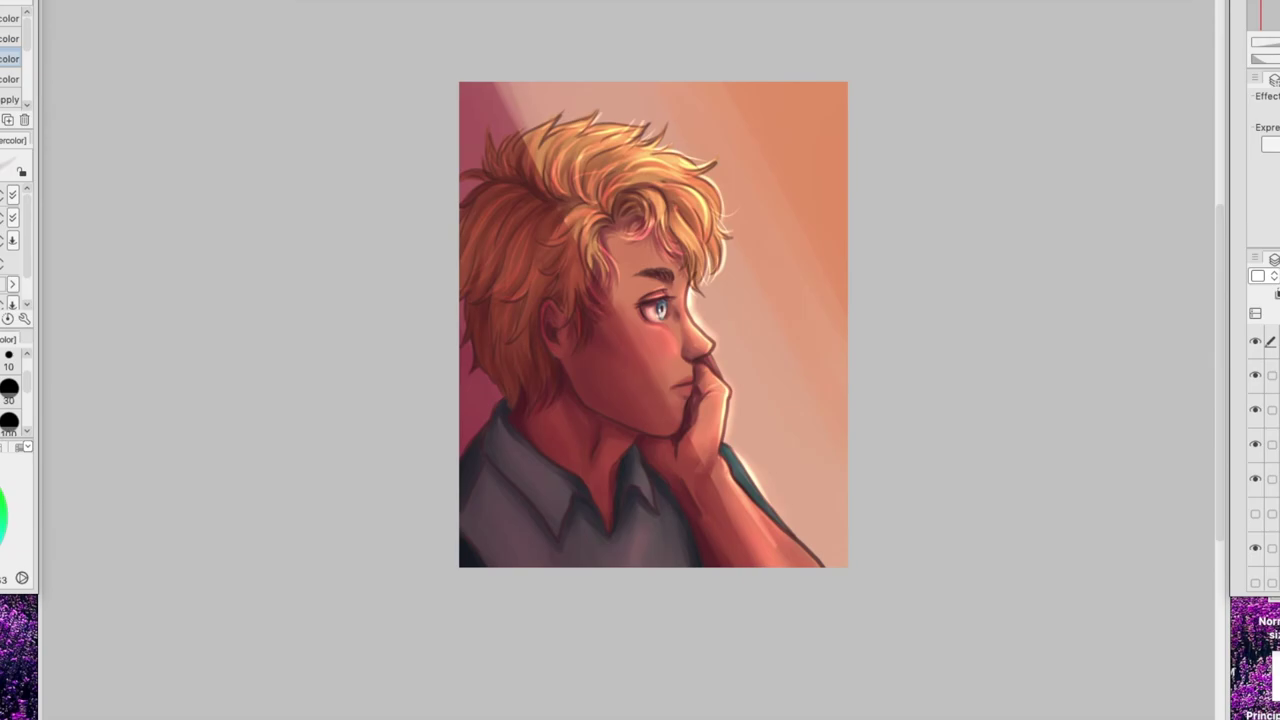
pyautogui.press('h')
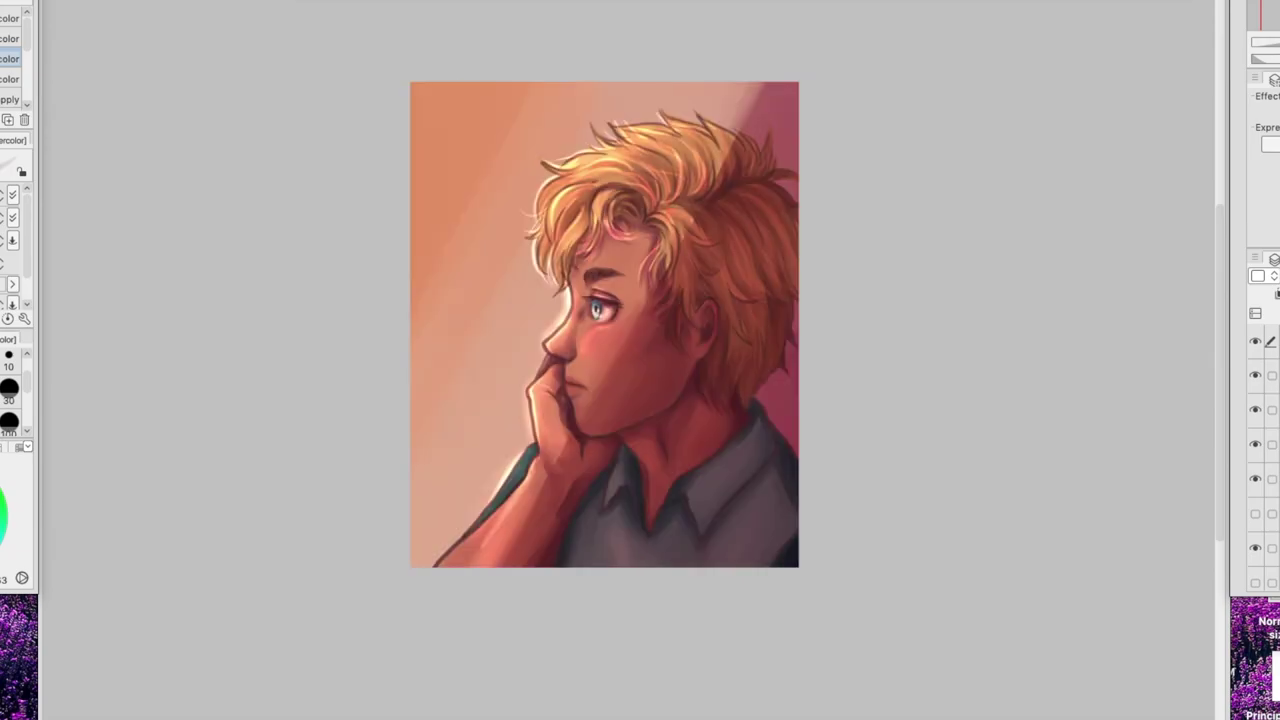
pyautogui.press('p')
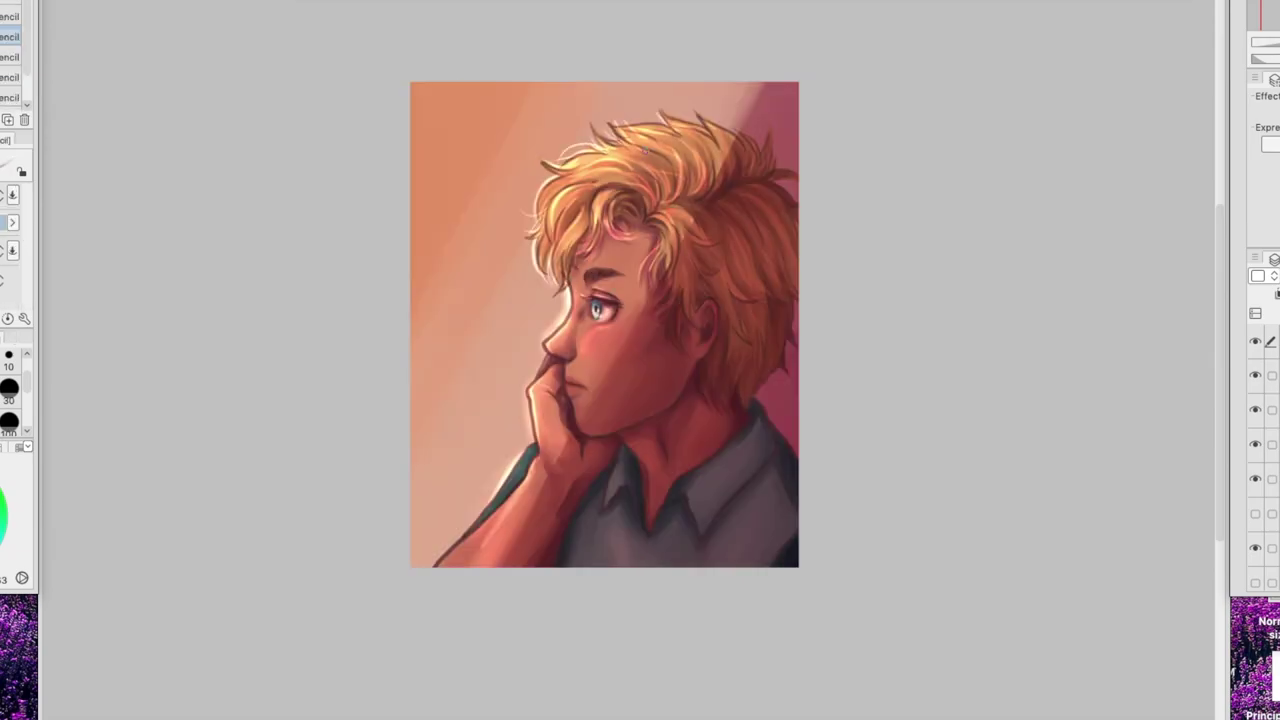
pyautogui.press('b')
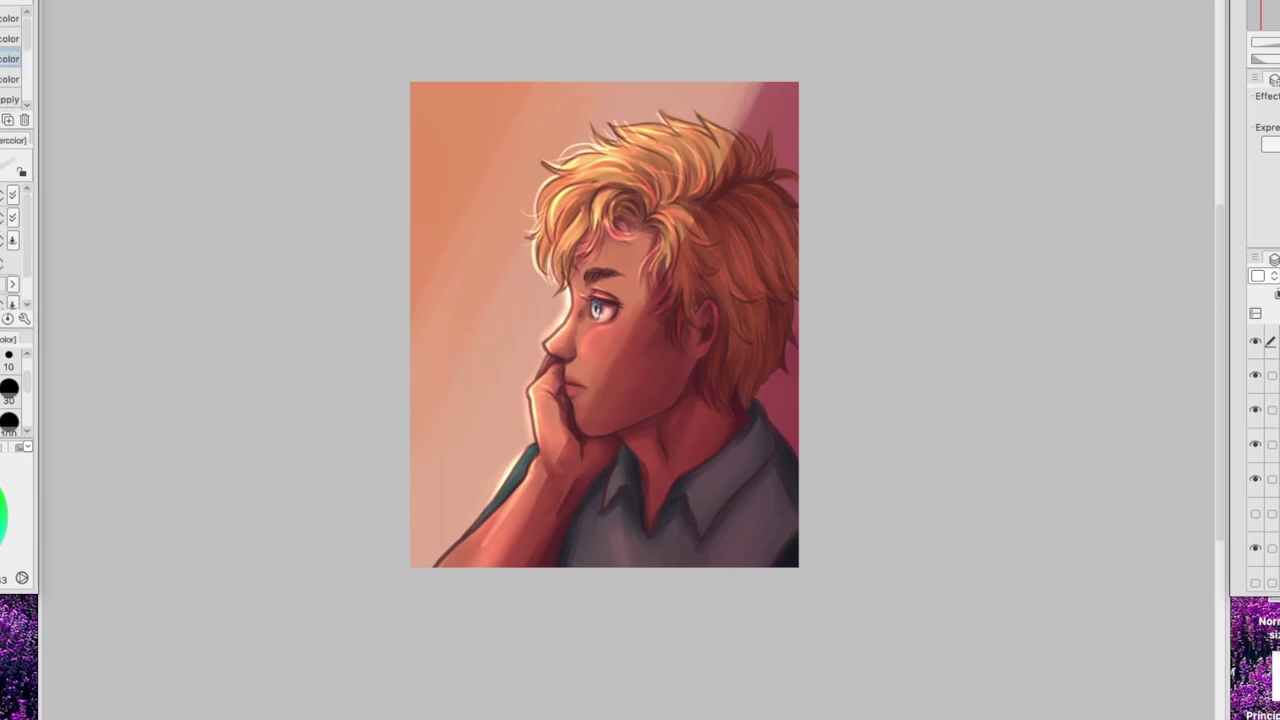
# Mirror the view and select the shadow layer for editing
pyautogui.press('h')
pyautogui.scroll(2, 815, 364)
pyautogui.click(1277, 444)
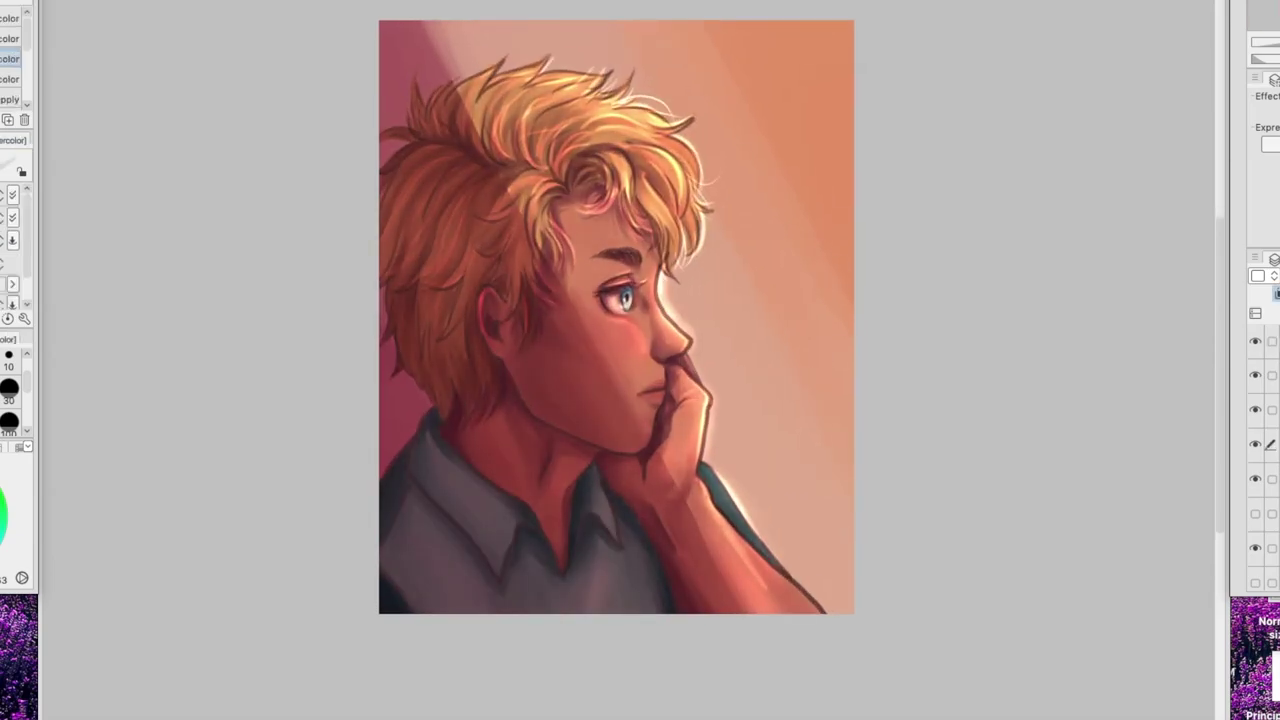